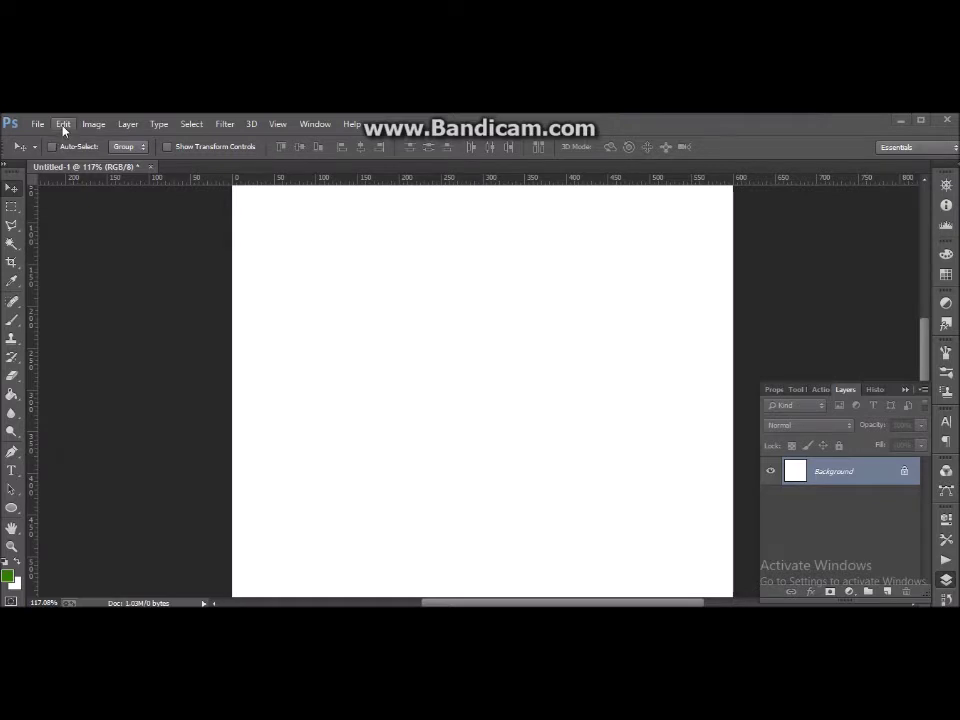
Open the File menu over the blank Untitled-1 document
{"action": "left_click", "coordinate": [37, 124]}
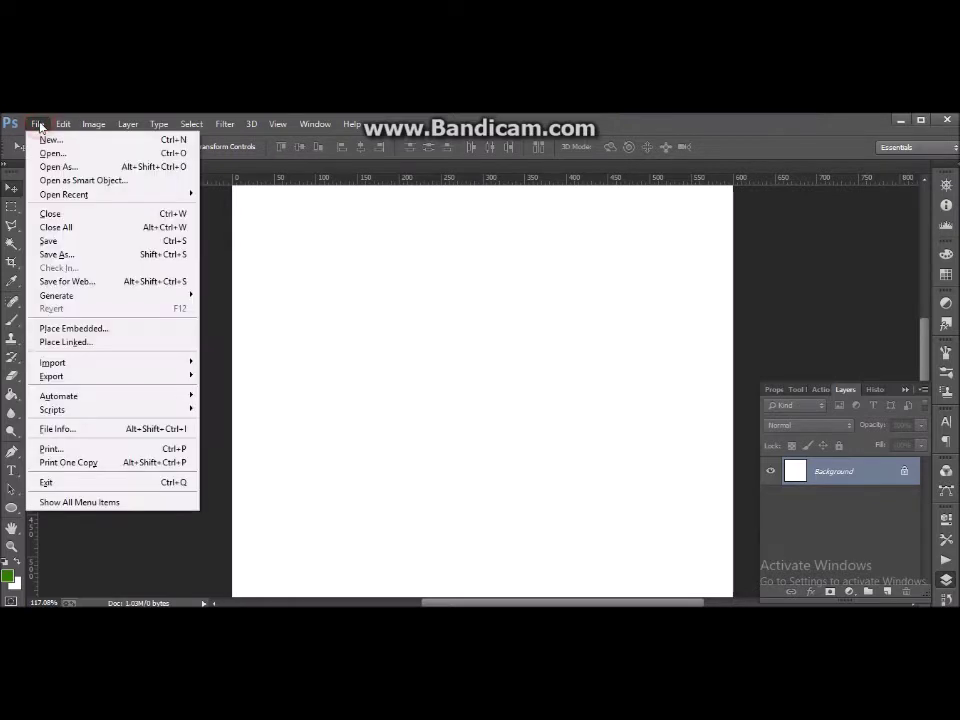
Open 13457.jpg, dock it as a tab, and unlock its Background into Layer 0
{"action": "left_click", "coordinate": [52, 155]}
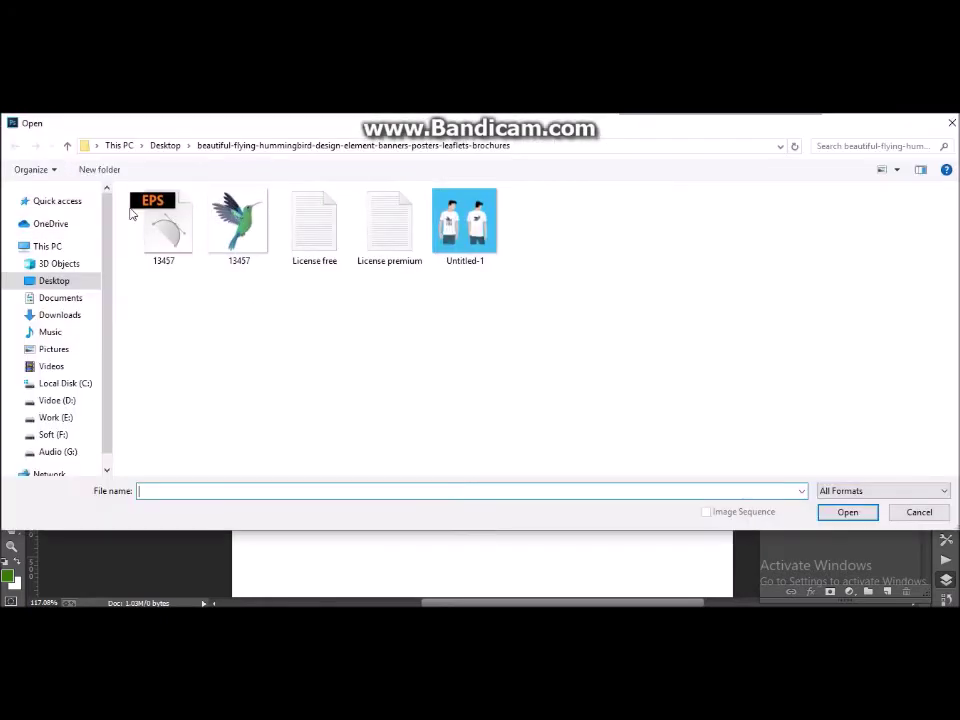
{"action": "left_click", "coordinate": [238, 228]}
{"action": "left_click", "coordinate": [850, 513]}
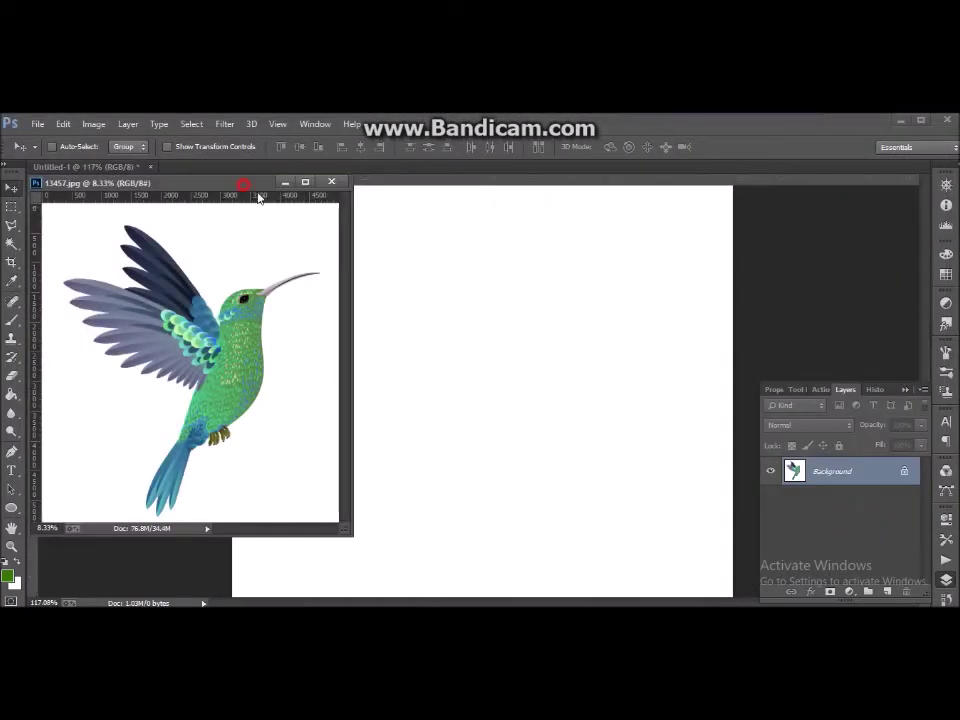
{"action": "left_click_drag", "start_coordinate": [258, 196], "coordinate": [429, 174]}
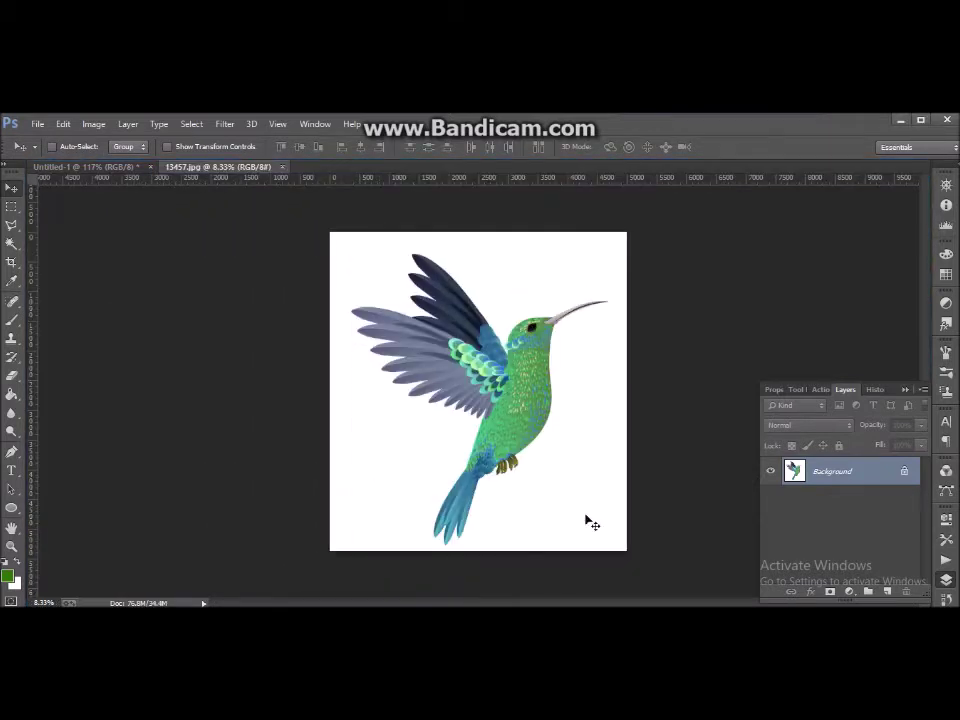
{"action": "left_click", "coordinate": [905, 473]}
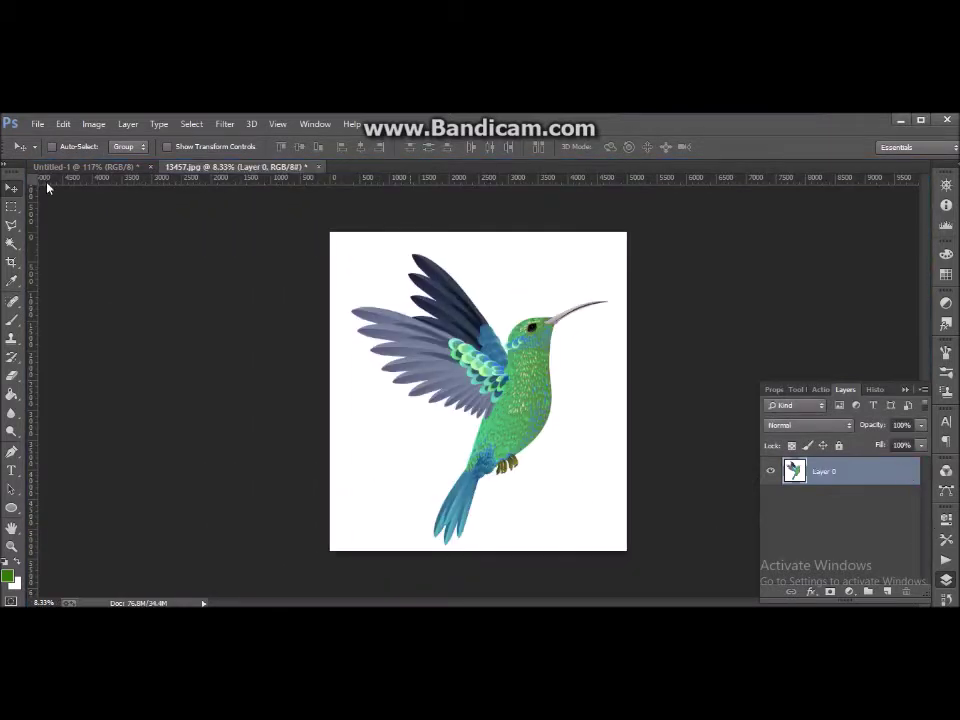
Magic-wand the white background around the hummingbird and delete it
{"action": "left_click", "coordinate": [11, 244]}
{"action": "left_click", "coordinate": [423, 436]}
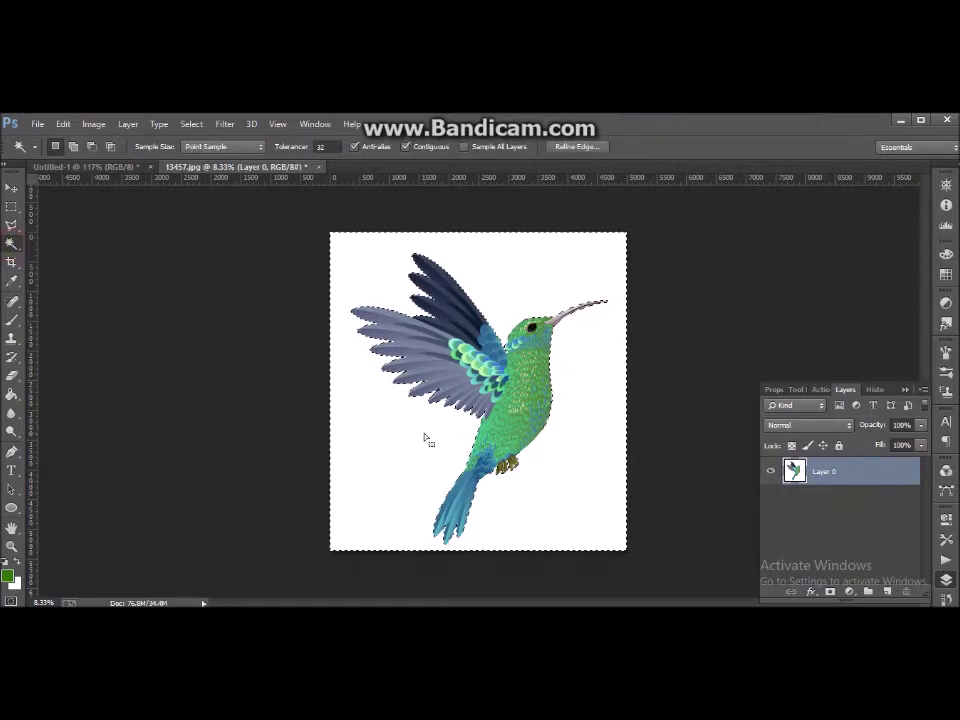
{"action": "key", "text": "Delete"}
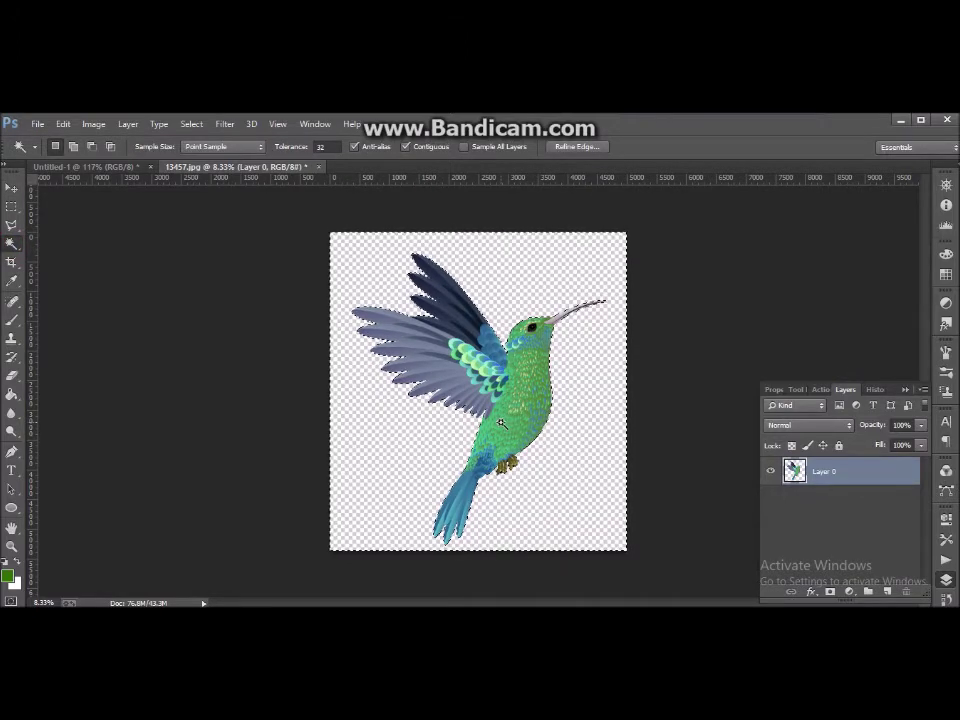
Zoom in and clear the leftover white between the hummingbird's toes
{"action": "scroll", "coordinate": [501, 423], "scroll_direction": "up", "scroll_amount": 3}
{"action": "scroll", "coordinate": [690, 430], "scroll_direction": "up", "scroll_amount": 1}
{"action": "scroll", "coordinate": [673, 439], "scroll_direction": "up", "scroll_amount": 1}
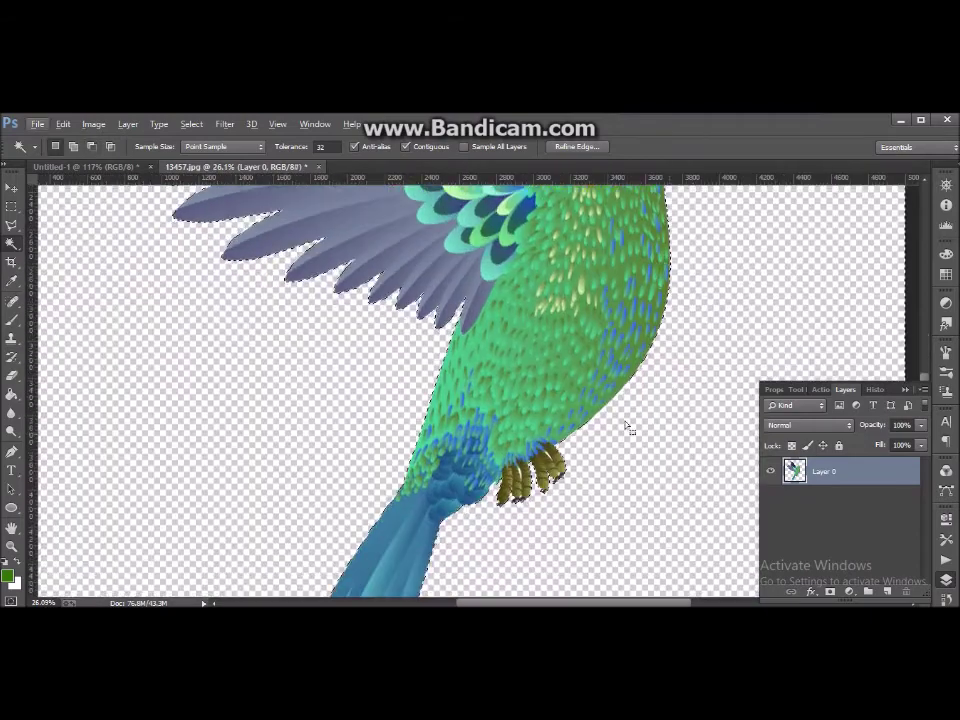
{"action": "scroll", "coordinate": [579, 411], "scroll_direction": "up", "scroll_amount": 1}
{"action": "scroll", "coordinate": [581, 415], "scroll_direction": "up", "scroll_amount": 1}
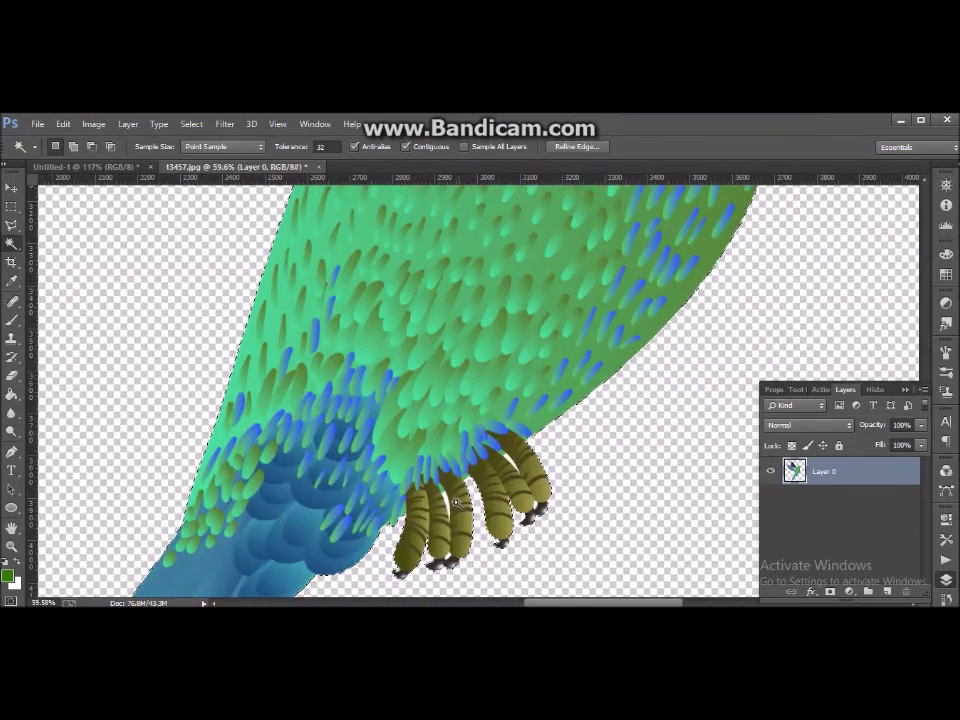
{"action": "left_click", "coordinate": [447, 505]}
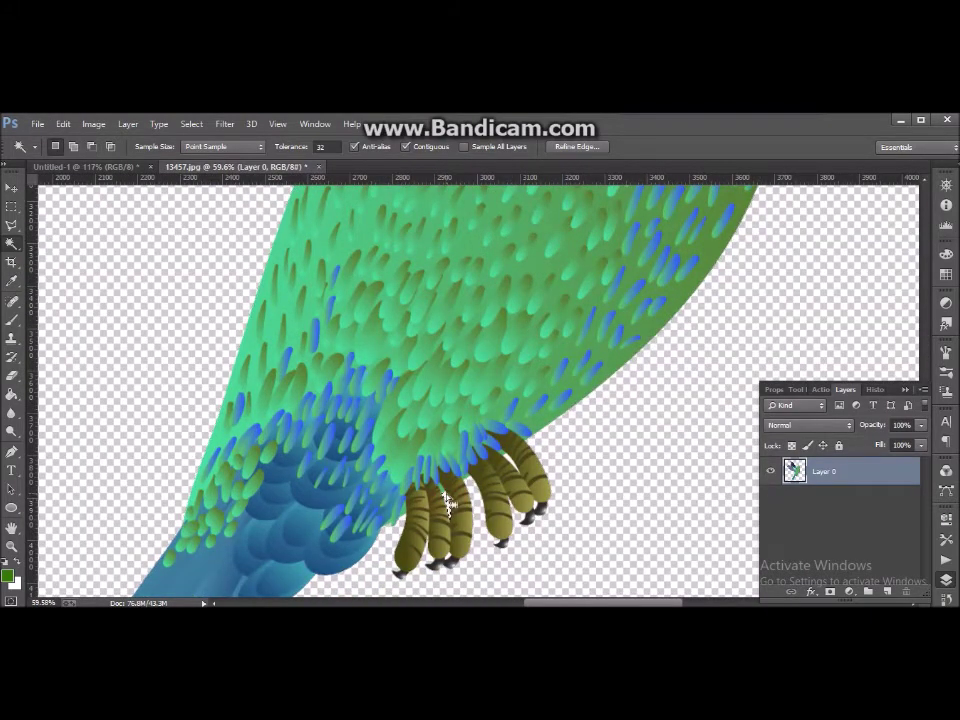
{"action": "left_click", "coordinate": [511, 461]}
{"action": "key", "text": "ctrl+d"}
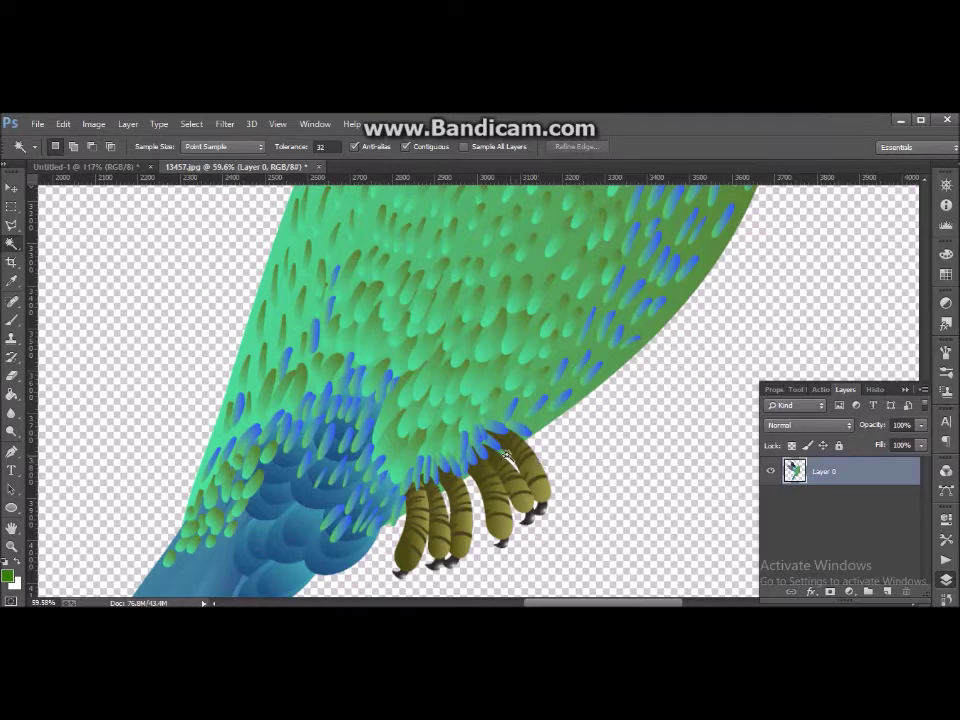
Flip the canvas horizontally so the hummingbird faces left, then return to Untitled-1
{"action": "scroll", "coordinate": [493, 428], "scroll_direction": "down", "scroll_amount": 2}
{"action": "scroll", "coordinate": [493, 420], "scroll_direction": "down", "scroll_amount": 3}
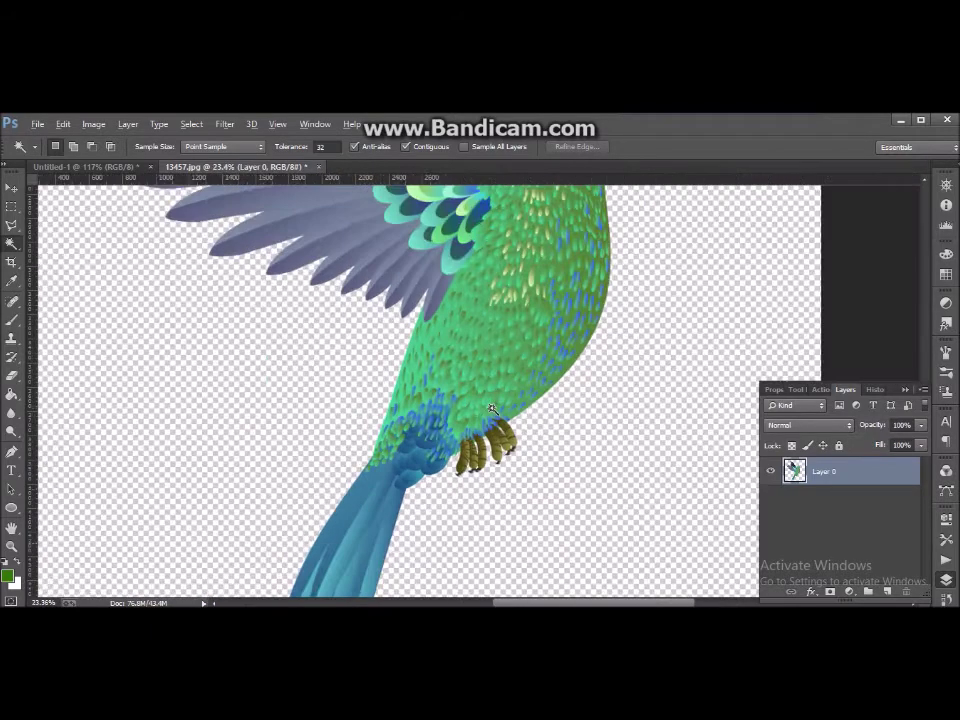
{"action": "scroll", "coordinate": [492, 415], "scroll_direction": "down", "scroll_amount": 2}
{"action": "scroll", "coordinate": [490, 411], "scroll_direction": "down", "scroll_amount": 2}
{"action": "scroll", "coordinate": [500, 440], "scroll_direction": "down", "scroll_amount": 1}
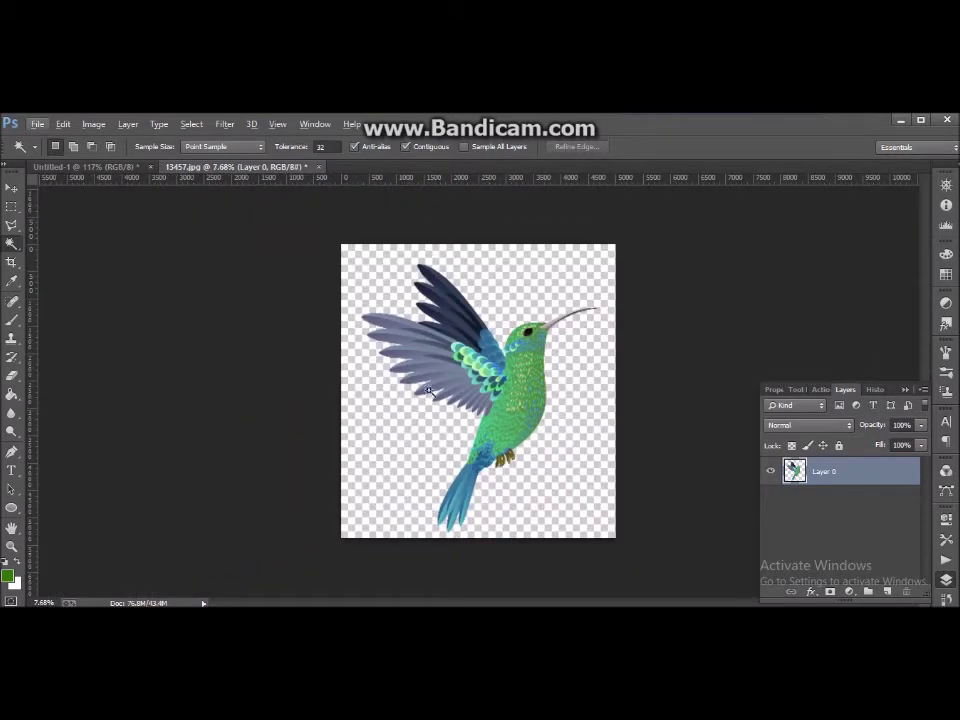
{"action": "left_click", "coordinate": [96, 128]}
{"action": "mouse_move", "coordinate": [120, 254]}
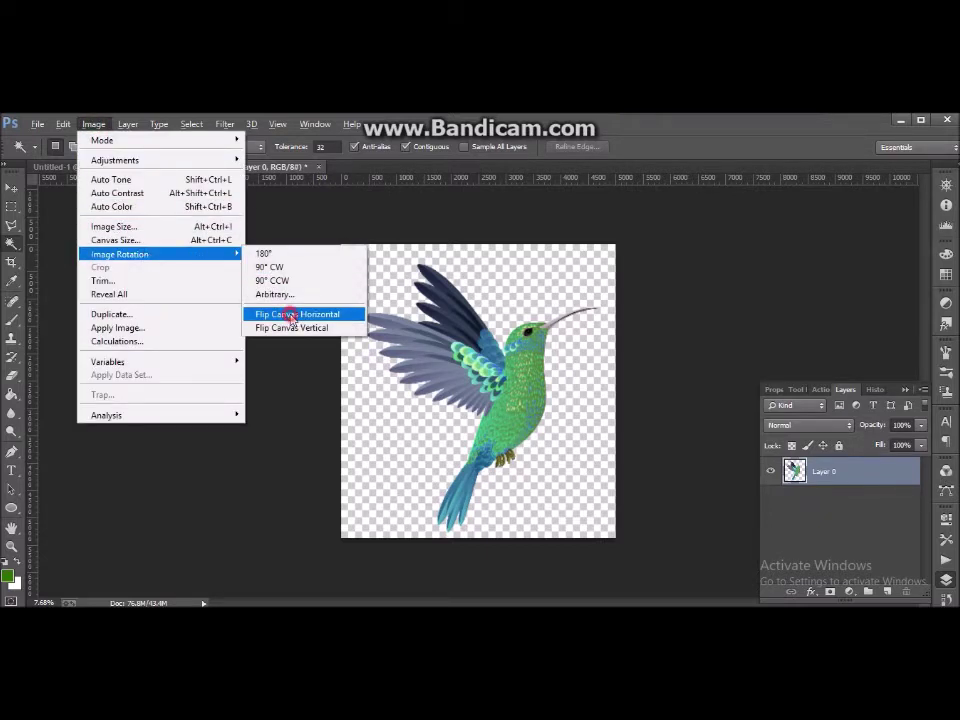
{"action": "left_click", "coordinate": [280, 314]}
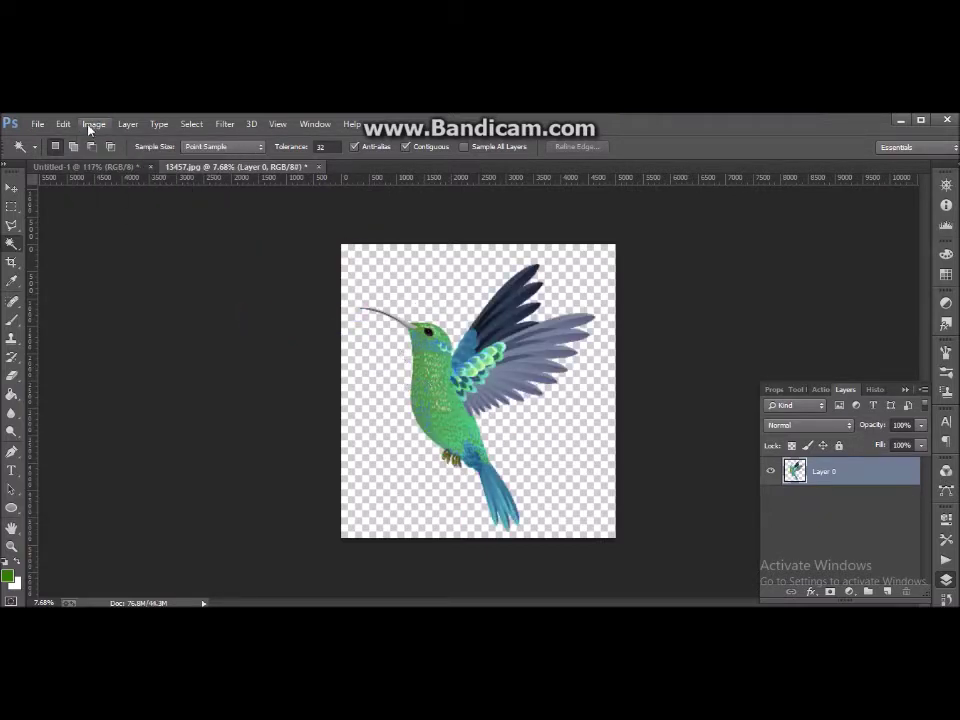
{"action": "left_click", "coordinate": [98, 170]}
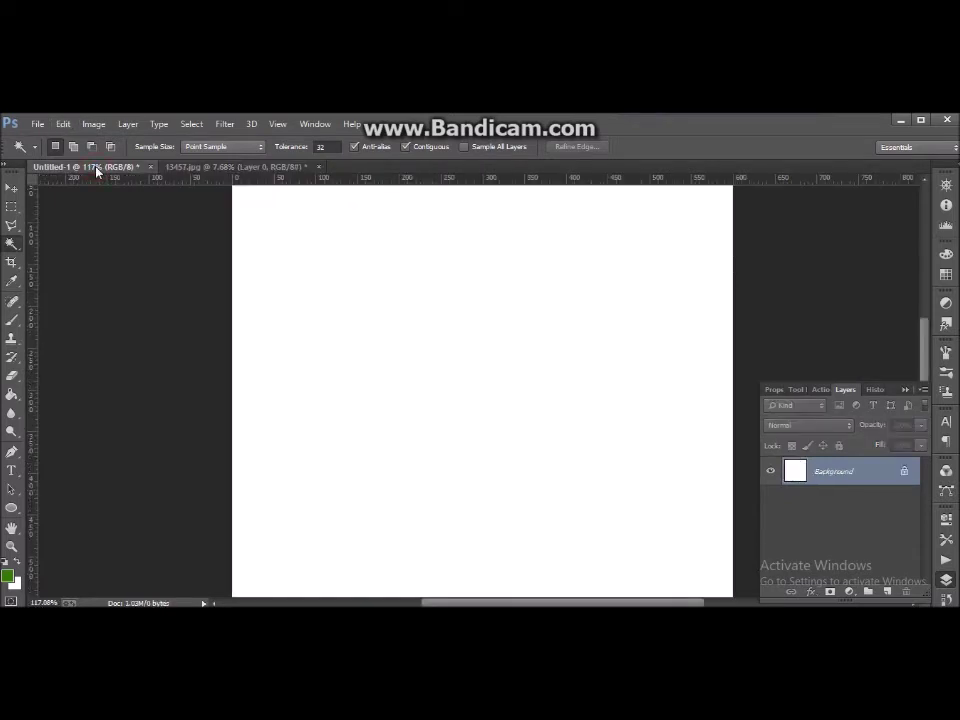
Type a green letter B on the Untitled-1 canvas
{"action": "left_click", "coordinate": [10, 474]}
{"action": "left_click", "coordinate": [331, 418]}
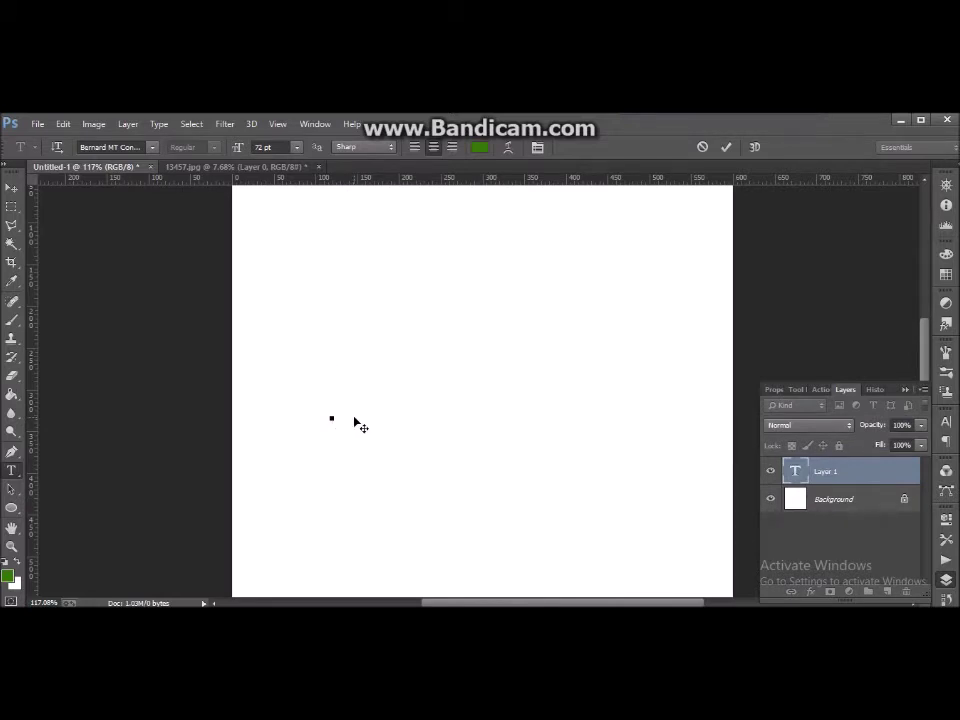
{"action": "type", "text": "B"}
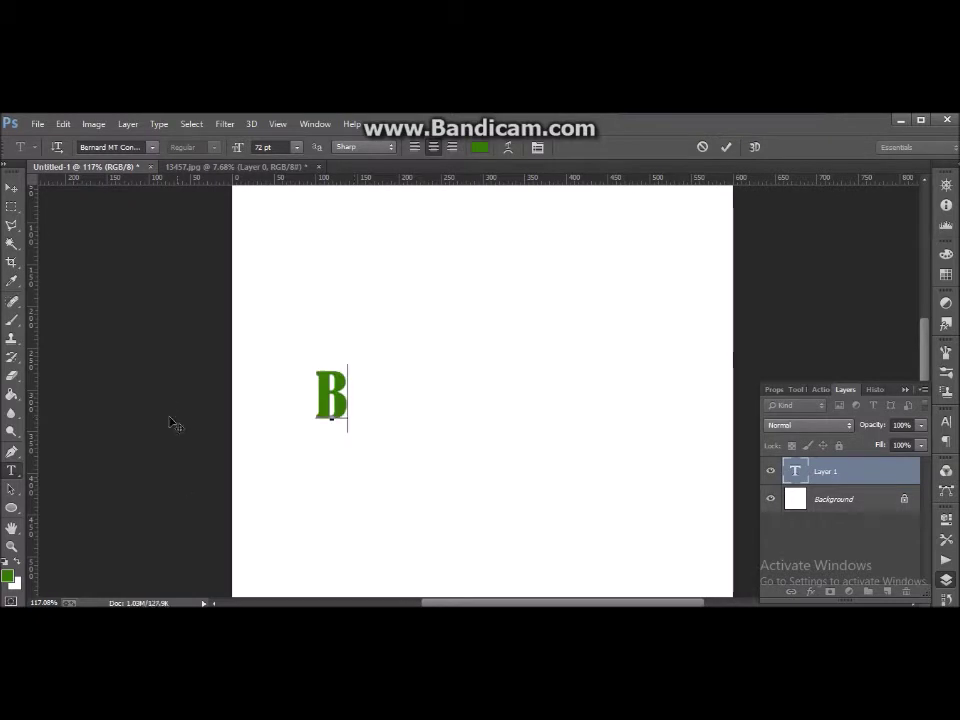
{"action": "left_click", "coordinate": [11, 190]}
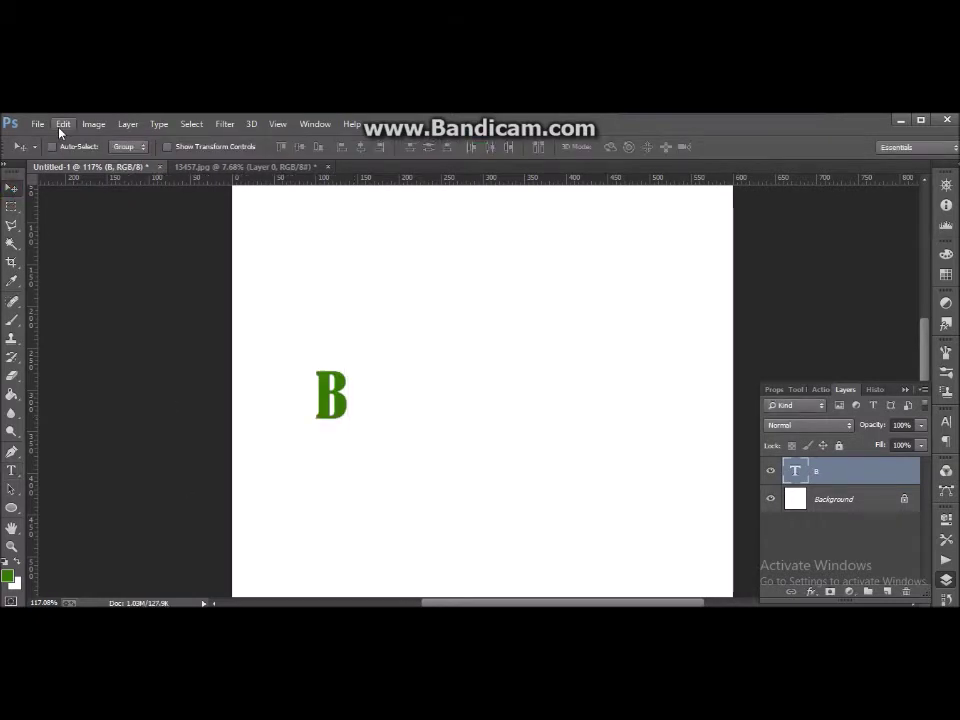
Free-transform the B to about 369% and move it right and down
{"action": "left_click", "coordinate": [62, 125]}
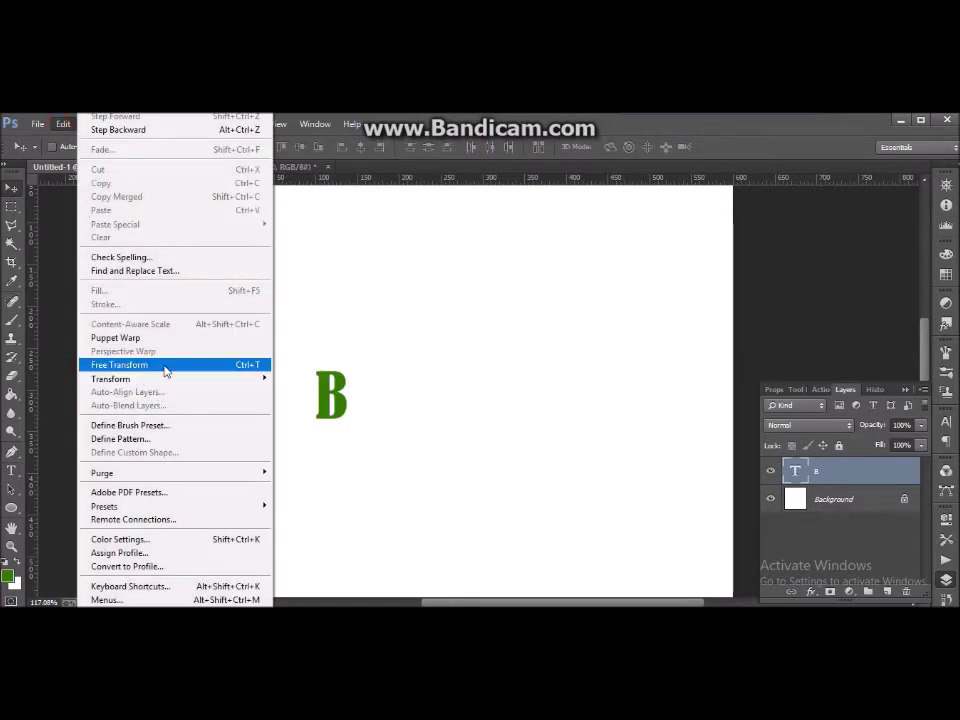
{"action": "left_click", "coordinate": [166, 372]}
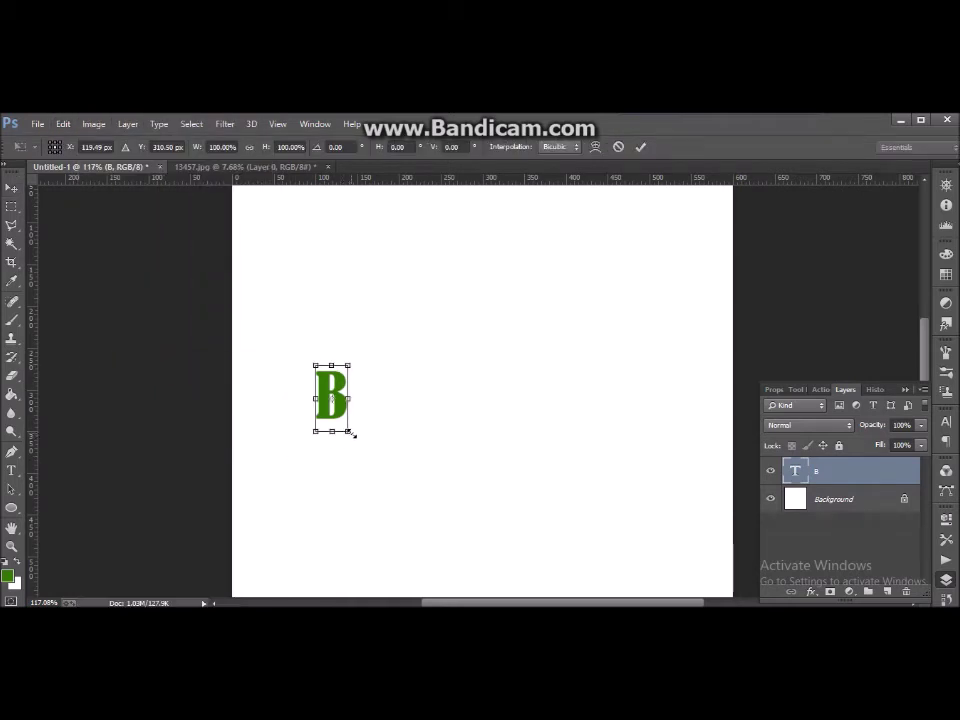
{"action": "left_click_drag", "start_coordinate": [360, 446], "coordinate": [407, 514]}
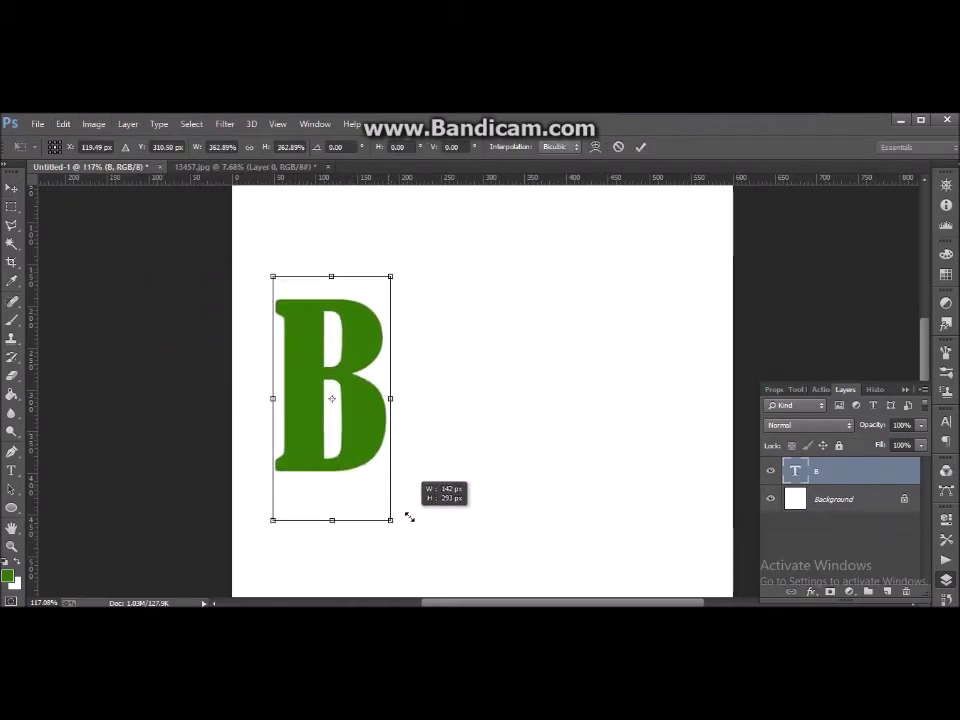
{"action": "mouse_move", "coordinate": [364, 424]}
{"action": "left_mouse_down"}
{"action": "mouse_move", "coordinate": [418, 420]}
{"action": "mouse_move", "coordinate": [422, 433]}
{"action": "mouse_move", "coordinate": [422, 418]}
{"action": "left_mouse_up"}
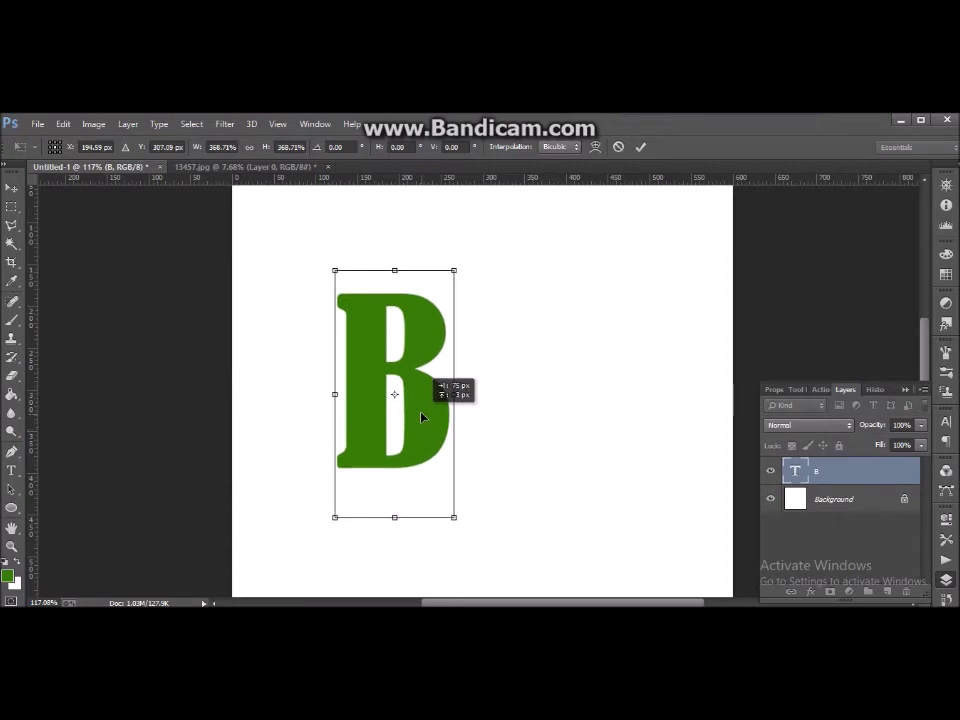
{"action": "left_click", "coordinate": [11, 187]}
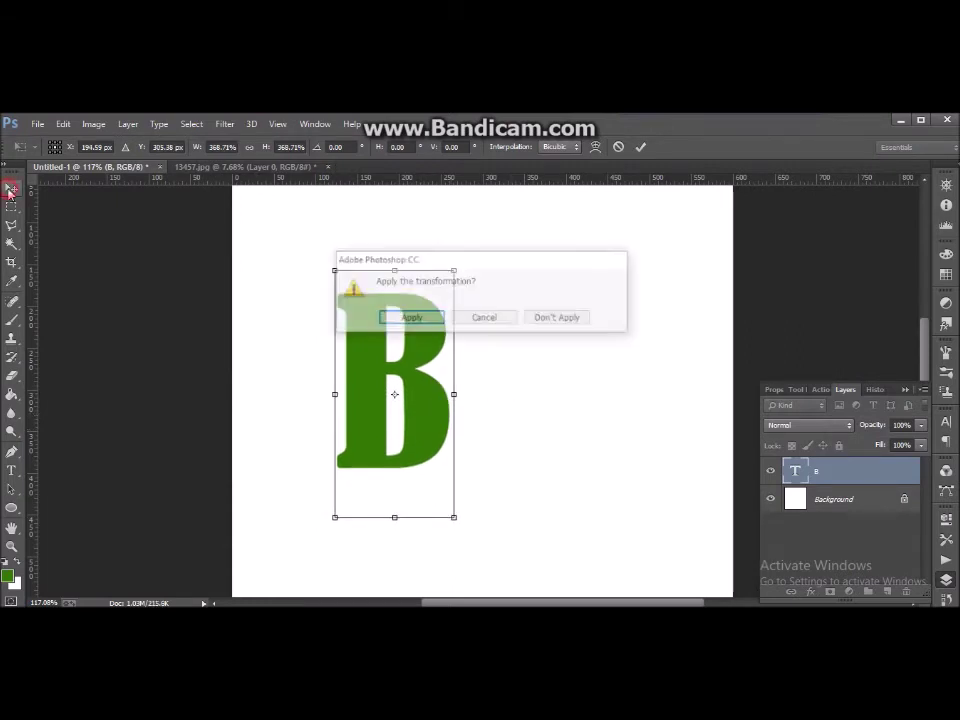
{"action": "left_click", "coordinate": [411, 318]}
{"action": "left_click", "coordinate": [220, 166]}
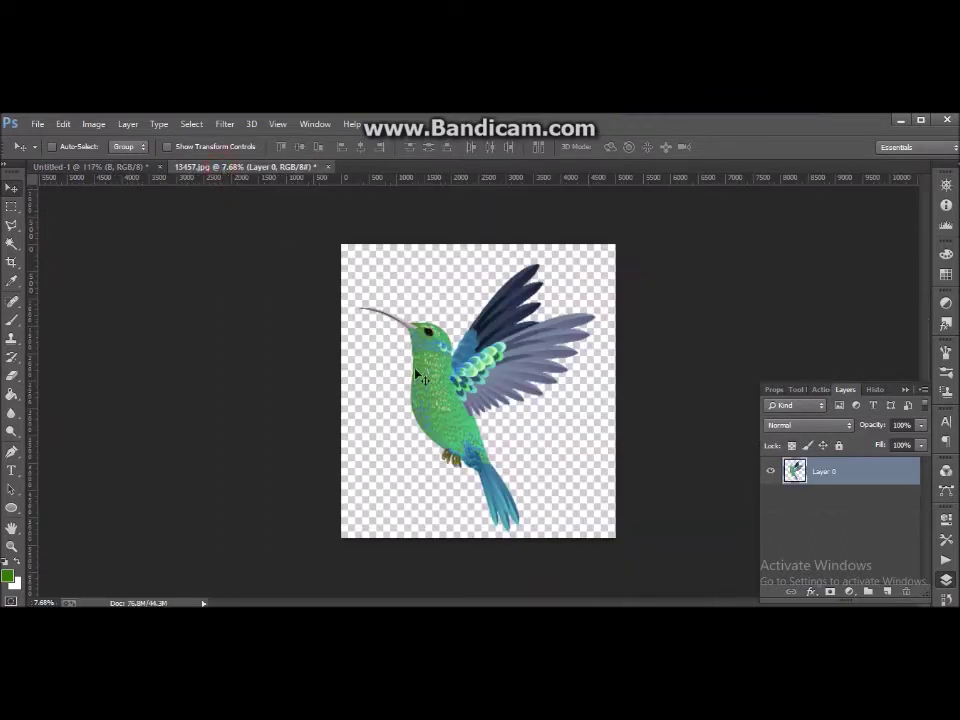
Drag the hummingbird from 13457.jpg onto the Untitled-1 canvas
{"action": "left_click_drag", "start_coordinate": [435, 388], "coordinate": [163, 188]}
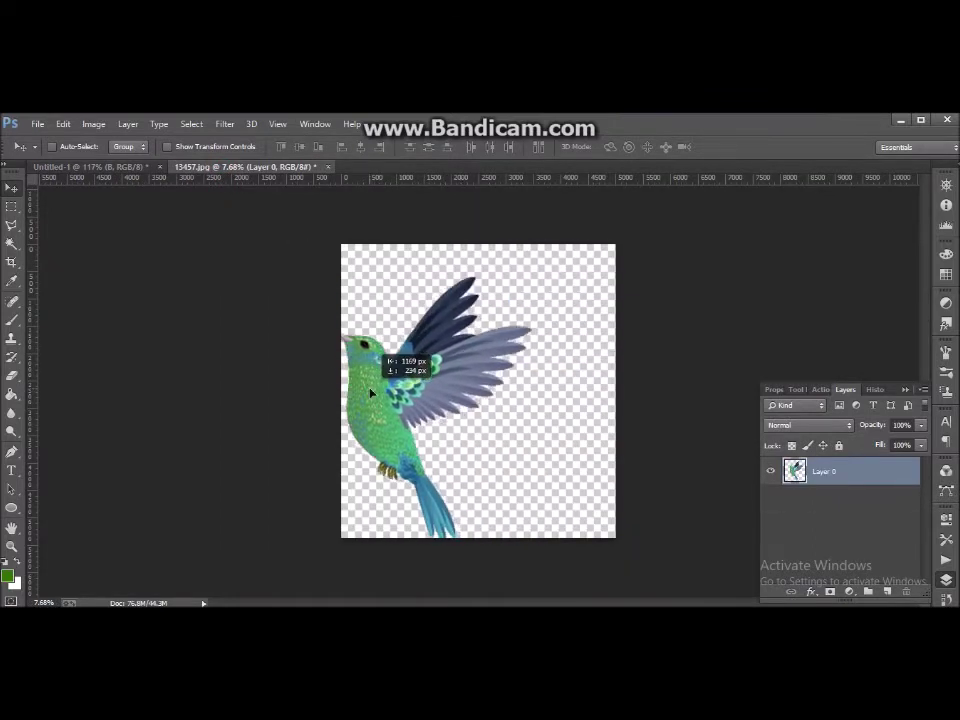
{"action": "mouse_move", "coordinate": [163, 188]}
{"action": "left_mouse_down"}
{"action": "mouse_move", "coordinate": [355, 410]}
{"action": "mouse_move", "coordinate": [364, 403]}
{"action": "left_mouse_up"}
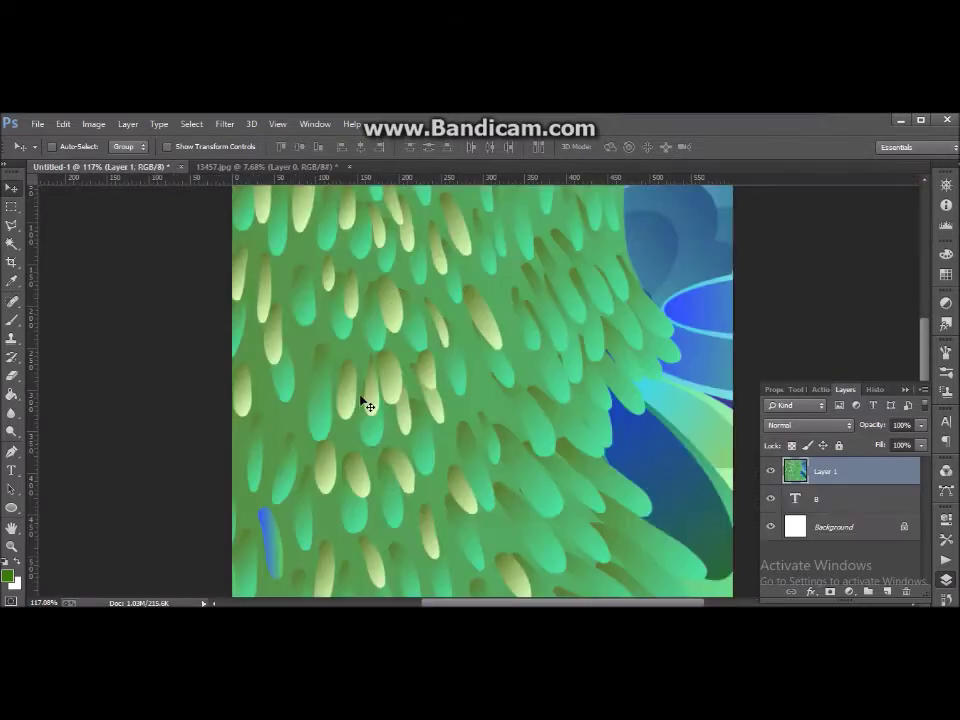
{"action": "scroll", "coordinate": [368, 403], "scroll_direction": "down", "scroll_amount": 3}
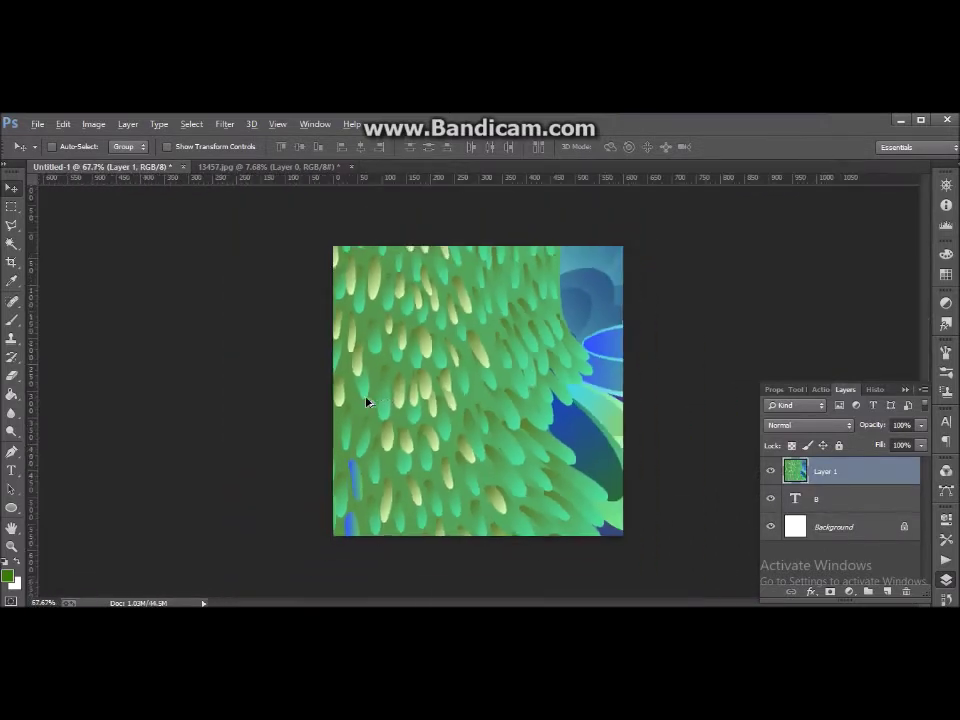
{"action": "scroll", "coordinate": [368, 403], "scroll_direction": "down", "scroll_amount": 3}
{"action": "scroll", "coordinate": [368, 403], "scroll_direction": "down", "scroll_amount": 2}
{"action": "scroll", "coordinate": [368, 403], "scroll_direction": "down", "scroll_amount": 2}
{"action": "scroll", "coordinate": [368, 403], "scroll_direction": "down", "scroll_amount": 2}
{"action": "scroll", "coordinate": [368, 403], "scroll_direction": "down", "scroll_amount": 1}
Free-transform the hummingbird down to about 5% size and apply
{"action": "left_click", "coordinate": [63, 125]}
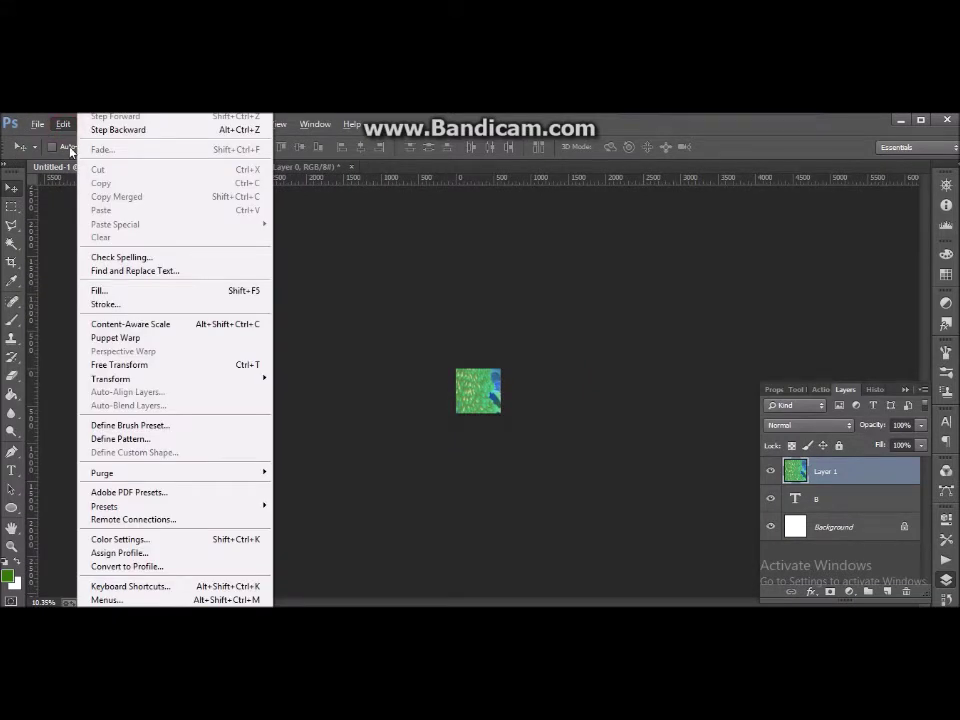
{"action": "left_click", "coordinate": [216, 366]}
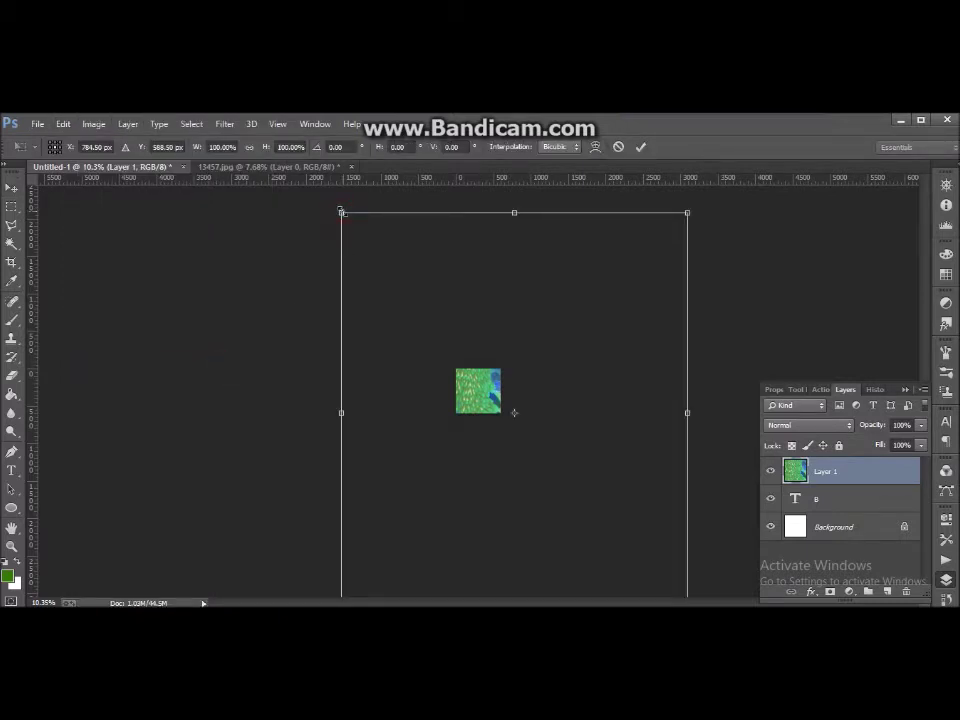
{"action": "left_click_drag", "start_coordinate": [341, 212], "coordinate": [467, 429]}
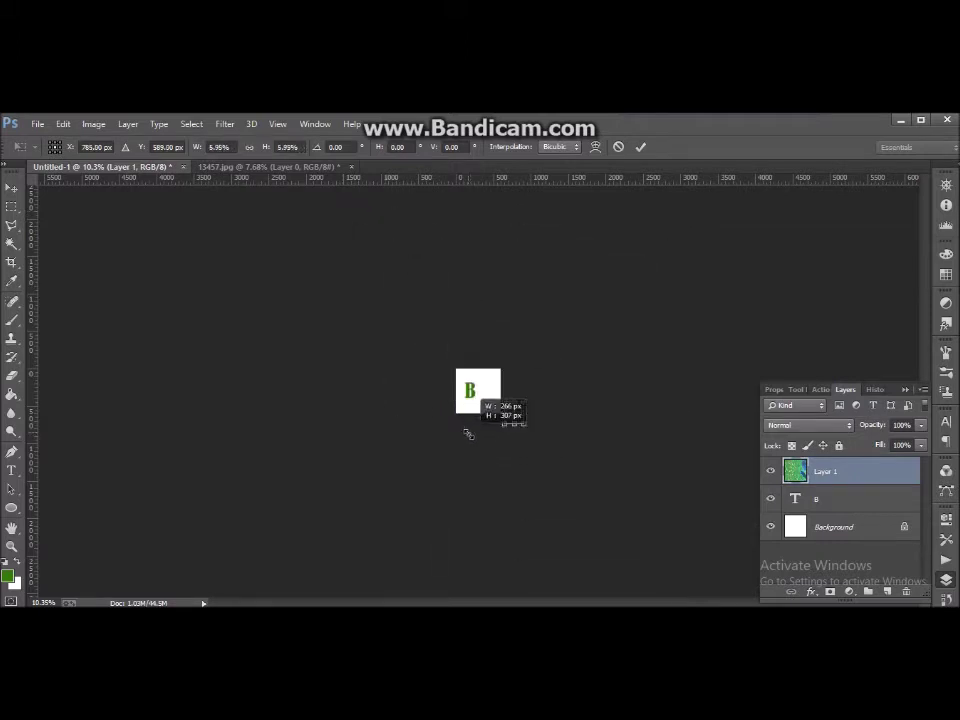
{"action": "left_click_drag", "start_coordinate": [467, 429], "coordinate": [471, 439]}
{"action": "left_click", "coordinate": [10, 187]}
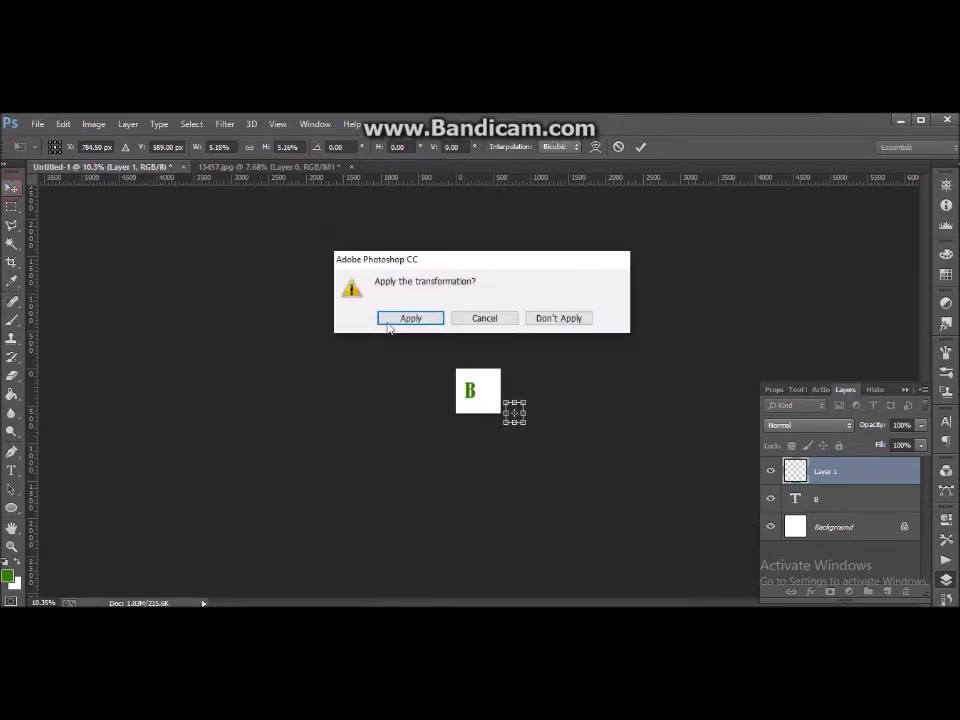
{"action": "left_click", "coordinate": [381, 316]}
Move the small hummingbird left so it overlaps the left side of the B
{"action": "left_click_drag", "start_coordinate": [516, 416], "coordinate": [467, 395]}
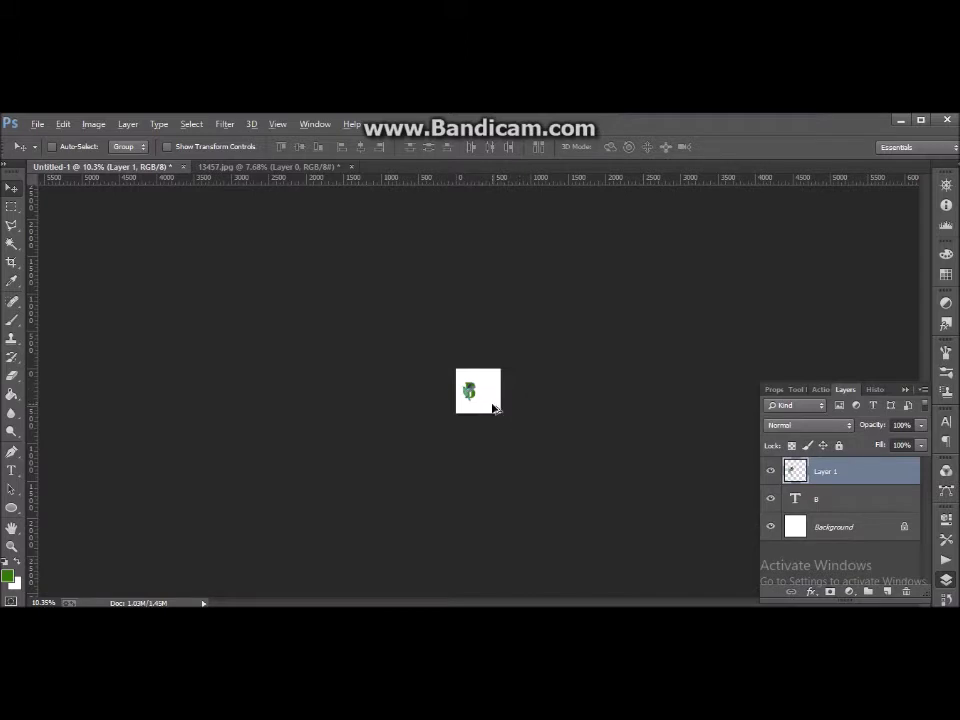
{"action": "scroll", "coordinate": [492, 407], "scroll_direction": "up", "scroll_amount": 2}
{"action": "scroll", "coordinate": [492, 407], "scroll_direction": "up", "scroll_amount": 3}
{"action": "scroll", "coordinate": [492, 407], "scroll_direction": "up", "scroll_amount": 2}
{"action": "scroll", "coordinate": [492, 407], "scroll_direction": "up", "scroll_amount": 2}
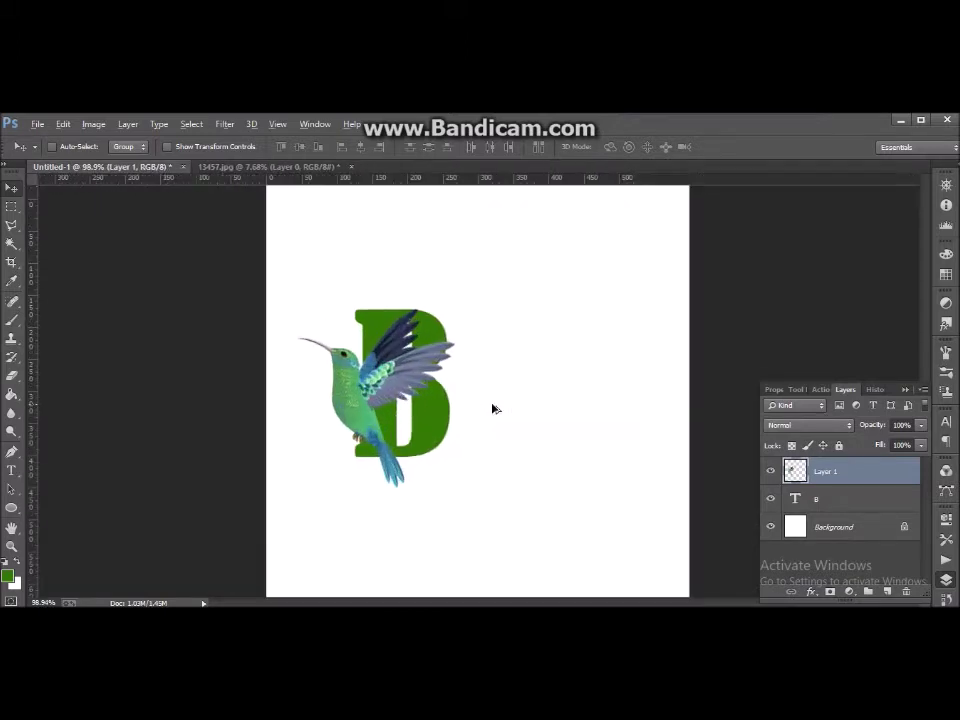
{"action": "scroll", "coordinate": [492, 407], "scroll_direction": "up", "scroll_amount": 1}
{"action": "scroll", "coordinate": [492, 407], "scroll_direction": "up", "scroll_amount": 1}
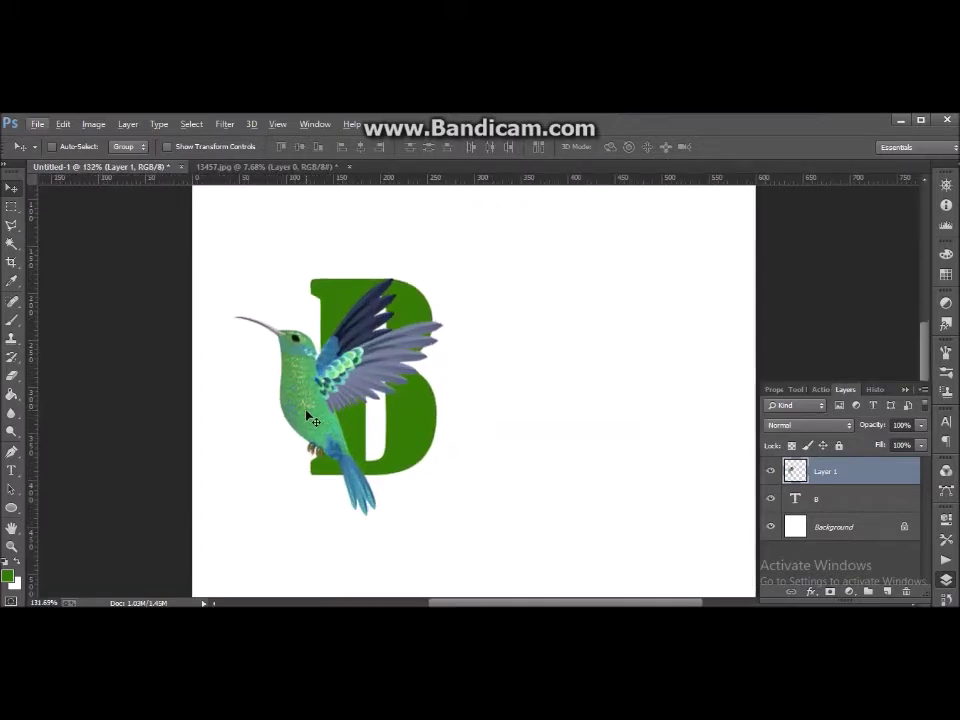
{"action": "left_click_drag", "start_coordinate": [309, 409], "coordinate": [314, 393]}
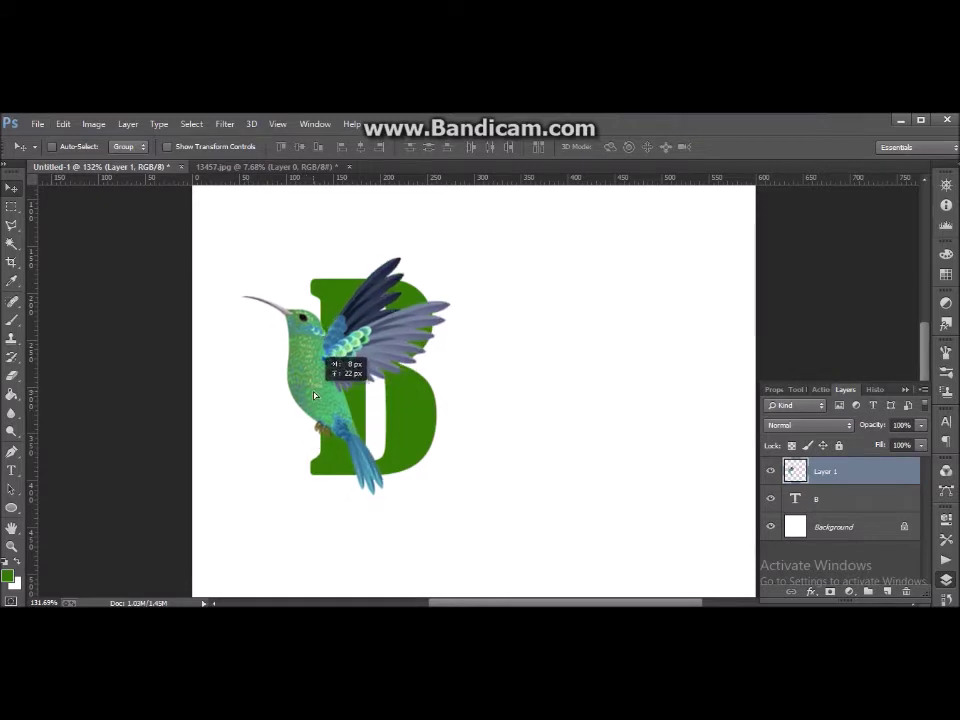
{"action": "left_click_drag", "start_coordinate": [314, 393], "coordinate": [314, 382]}
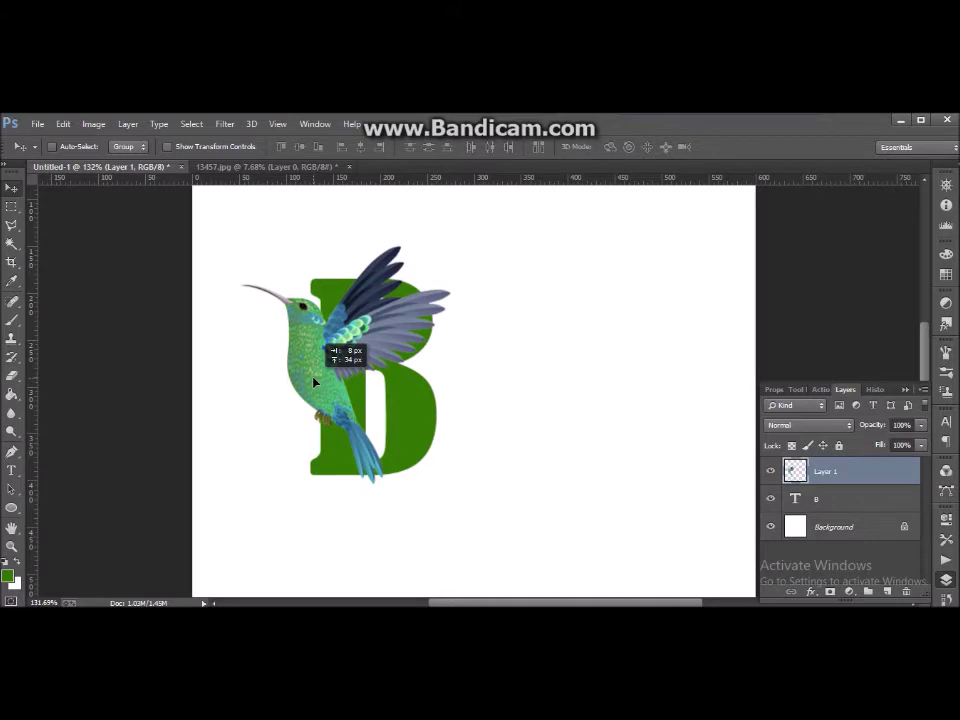
{"action": "left_click_drag", "start_coordinate": [314, 382], "coordinate": [300, 384]}
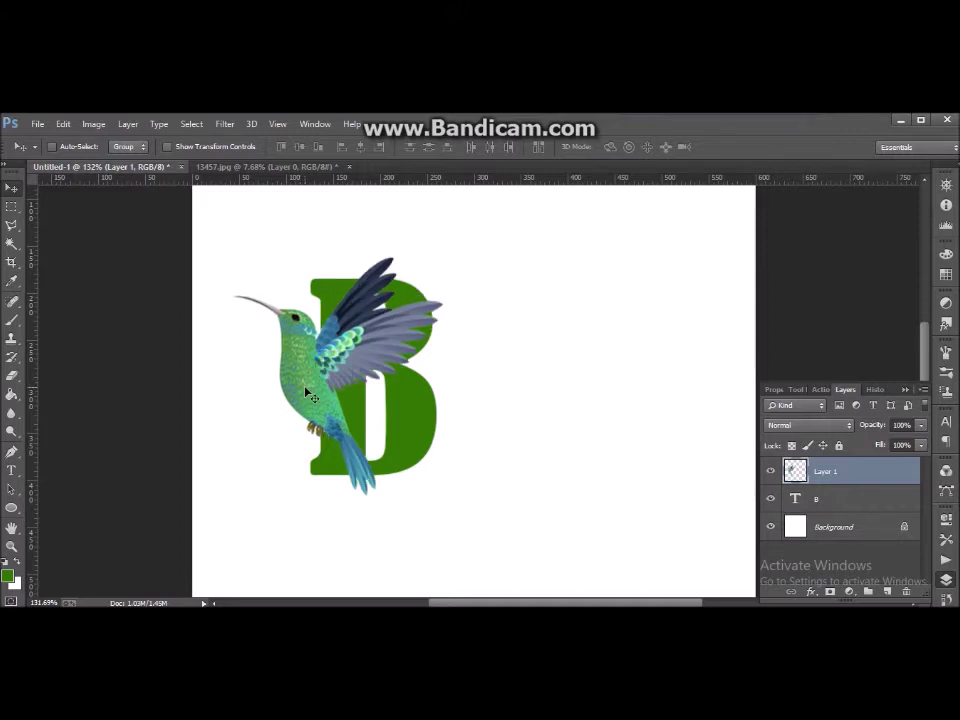
{"action": "scroll", "coordinate": [303, 387], "scroll_direction": "up", "scroll_amount": 2, "text": "alt"}
{"action": "scroll", "coordinate": [306, 391], "scroll_direction": "up", "scroll_amount": 1, "text": "alt"}
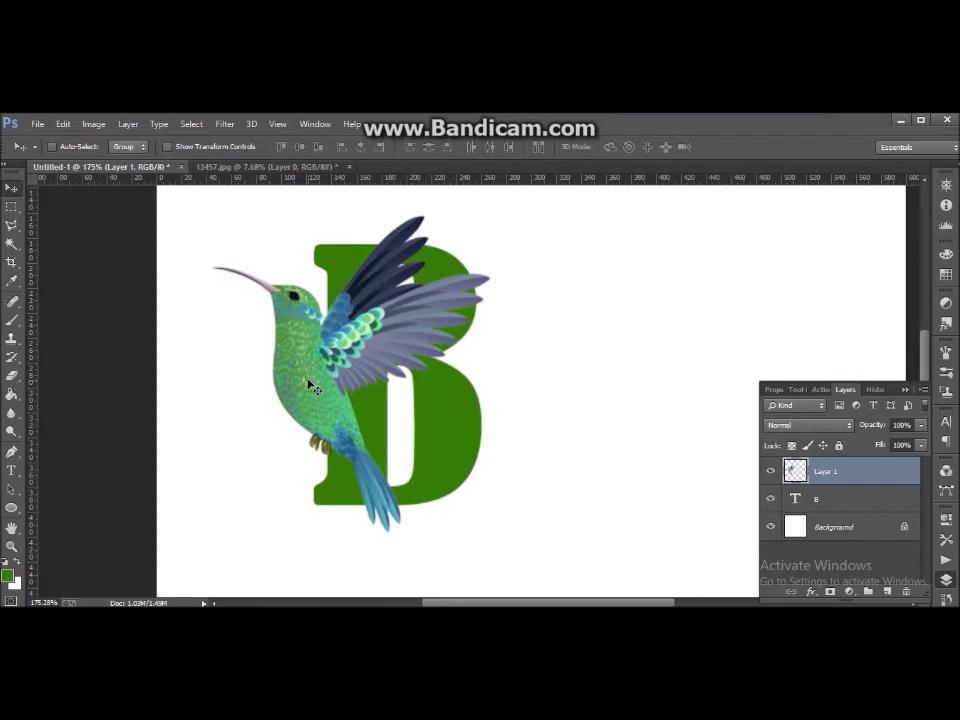
{"action": "left_click_drag", "start_coordinate": [313, 388], "coordinate": [265, 378]}
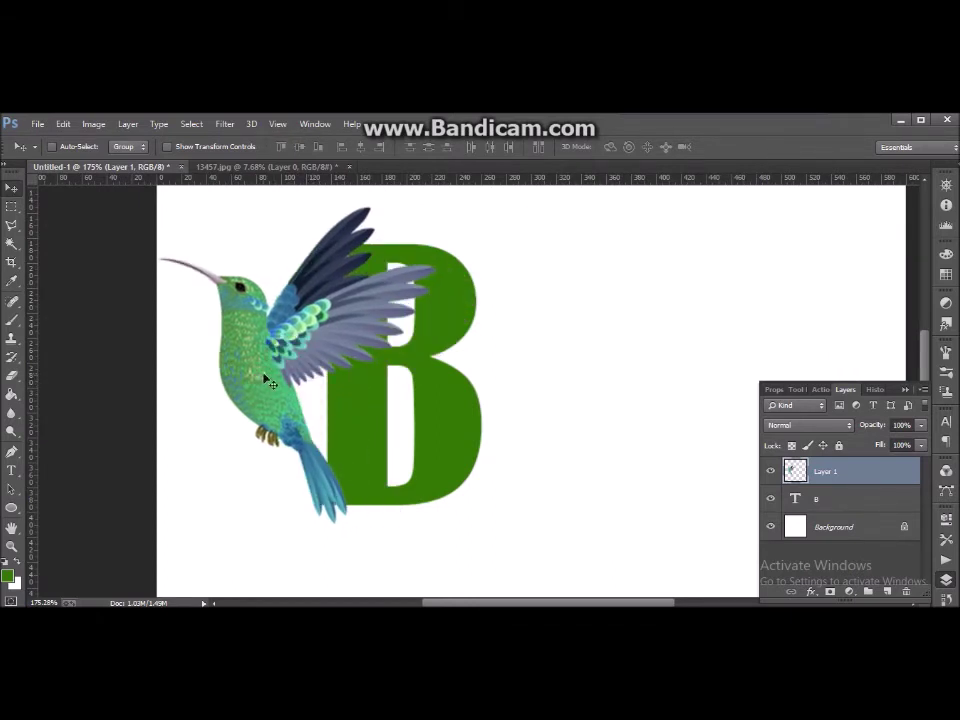
{"action": "left_click", "coordinate": [830, 498]}
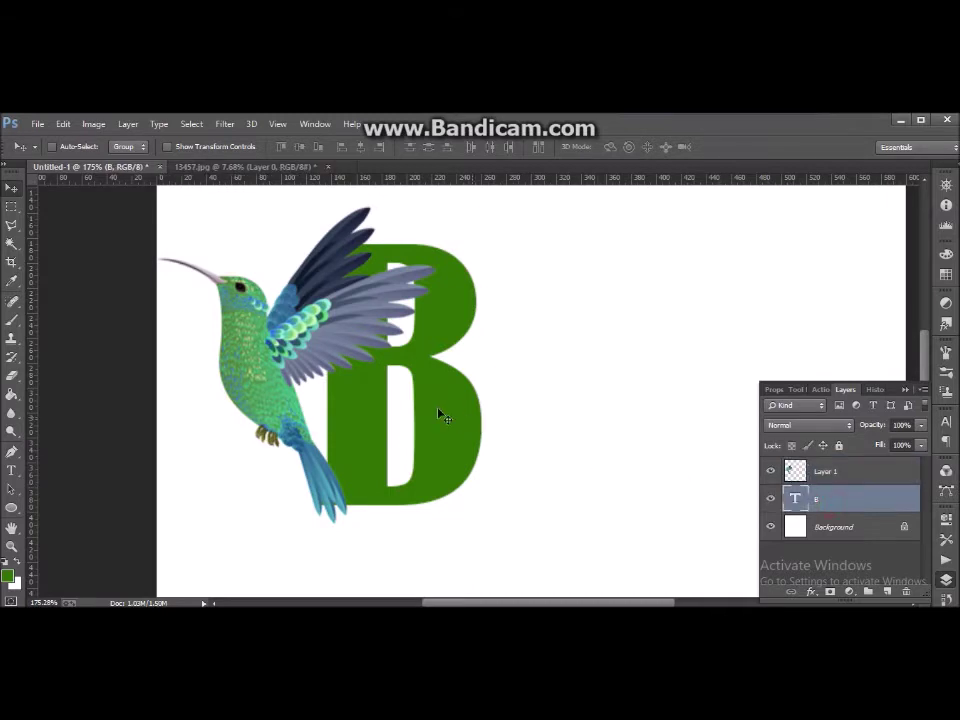
Move the B about 110 px right and scale it to 81.36%
{"action": "left_click_drag", "start_coordinate": [439, 413], "coordinate": [560, 425]}
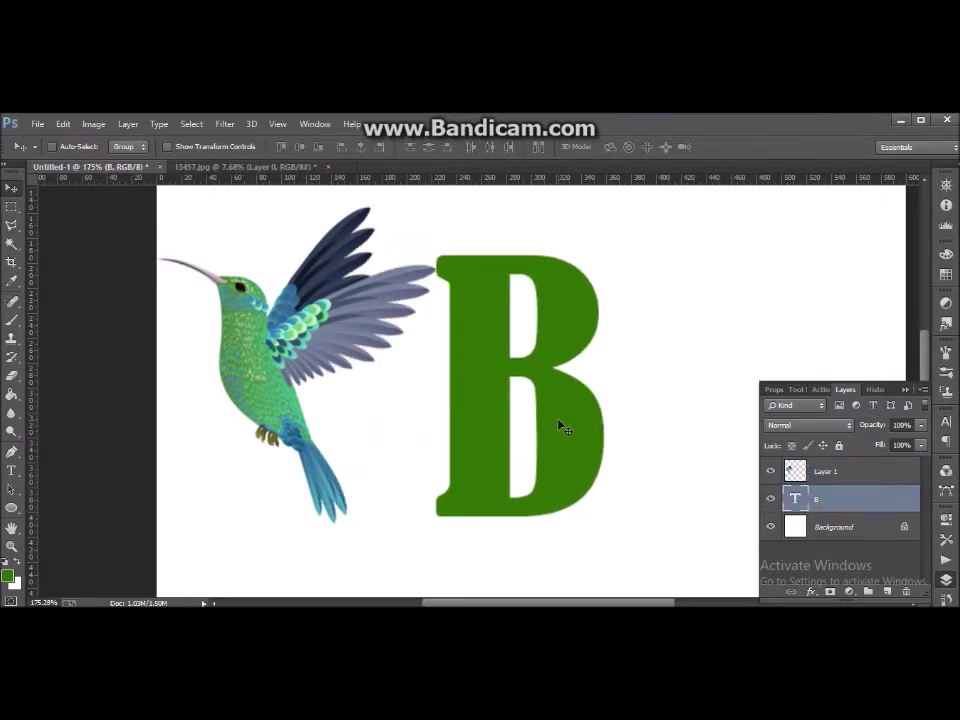
{"action": "key", "text": "ctrl+t"}
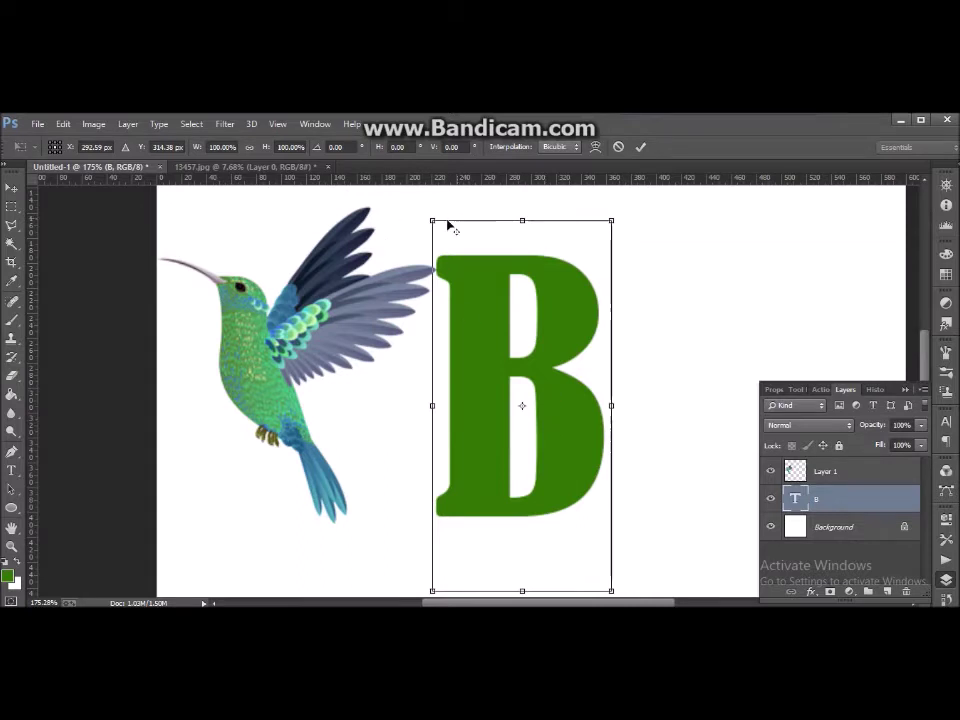
{"action": "left_click_drag", "start_coordinate": [432, 219], "coordinate": [450, 255]}
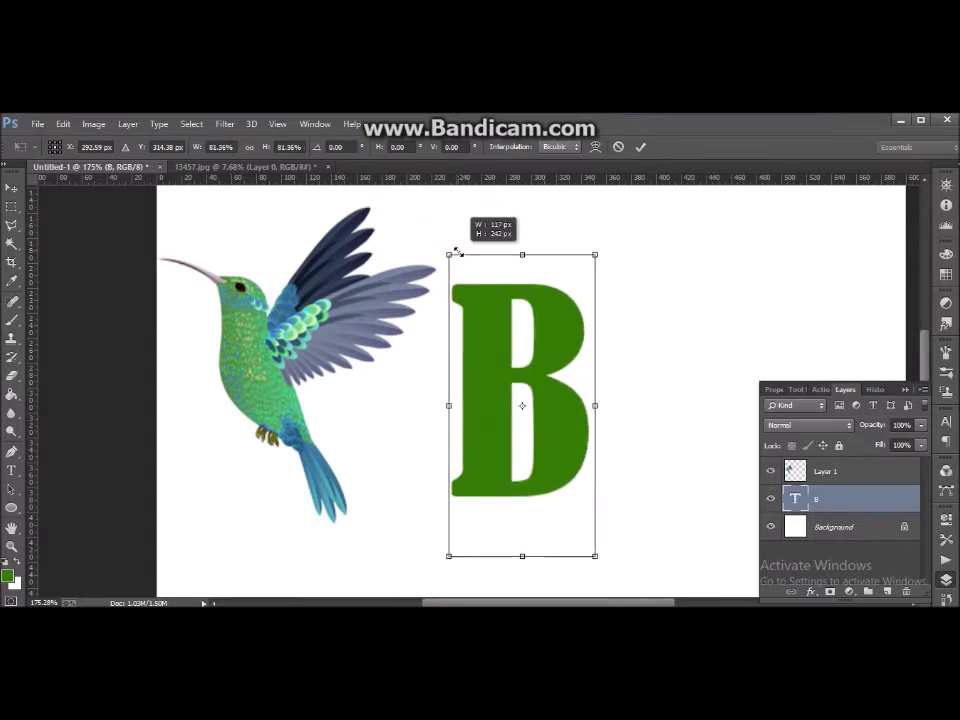
{"action": "left_click", "coordinate": [12, 188]}
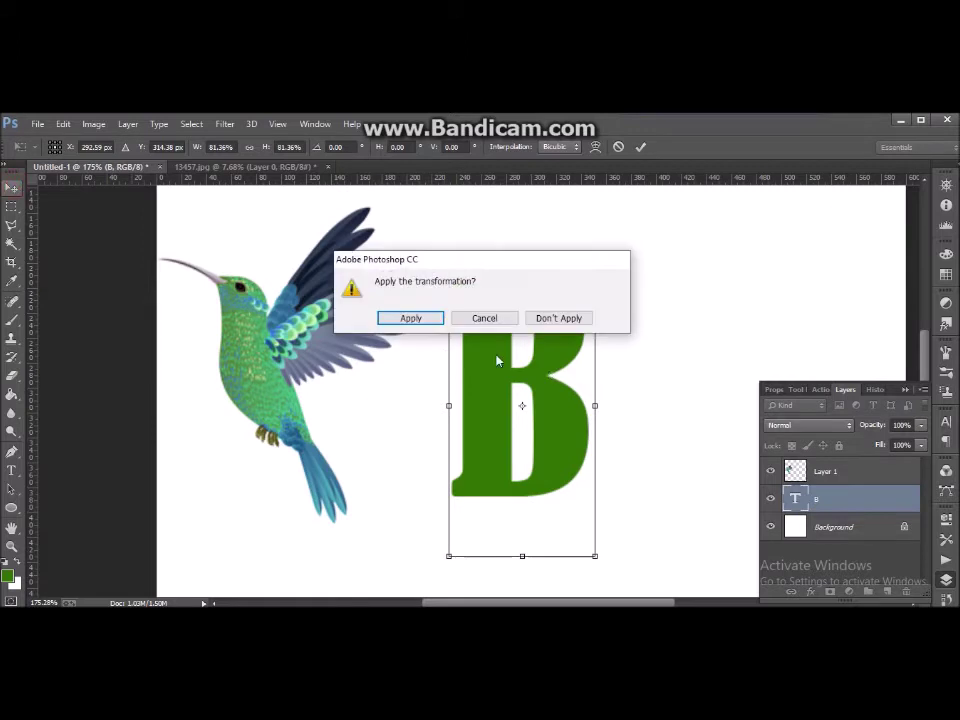
{"action": "left_click", "coordinate": [380, 316]}
{"action": "mouse_move", "coordinate": [251, 346]}
{"action": "left_mouse_down"}
{"action": "mouse_move", "coordinate": [465, 402]}
{"action": "mouse_move", "coordinate": [453, 397]}
{"action": "left_mouse_up"}
{"action": "left_click", "coordinate": [840, 472]}
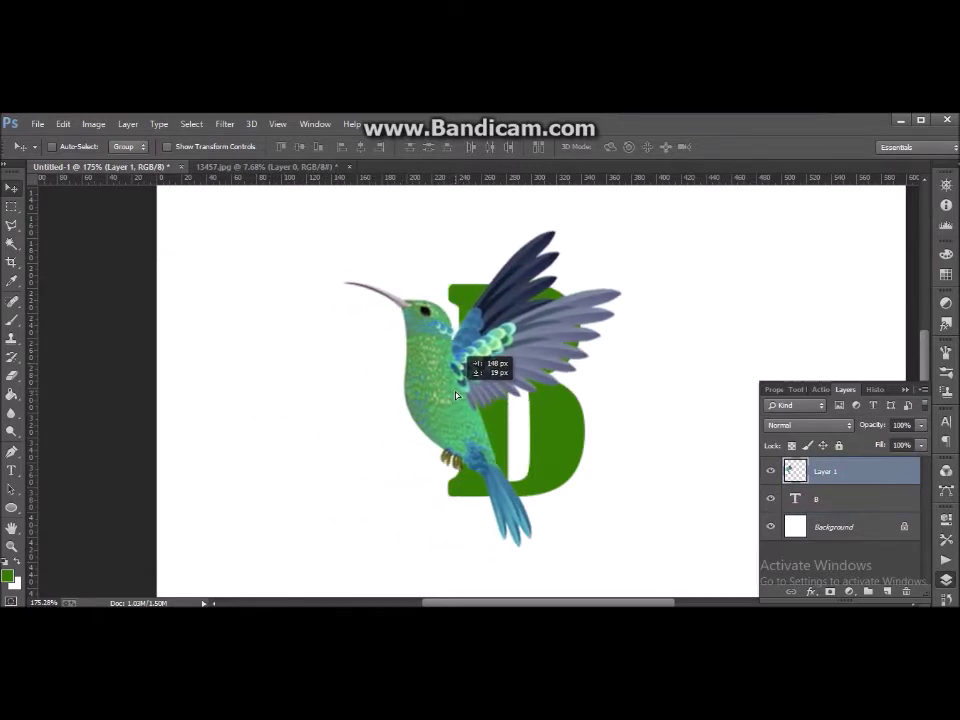
Nudge the hummingbird a few pixels until its body sits over the B's upright stroke
{"action": "left_click_drag", "start_coordinate": [453, 397], "coordinate": [453, 394]}
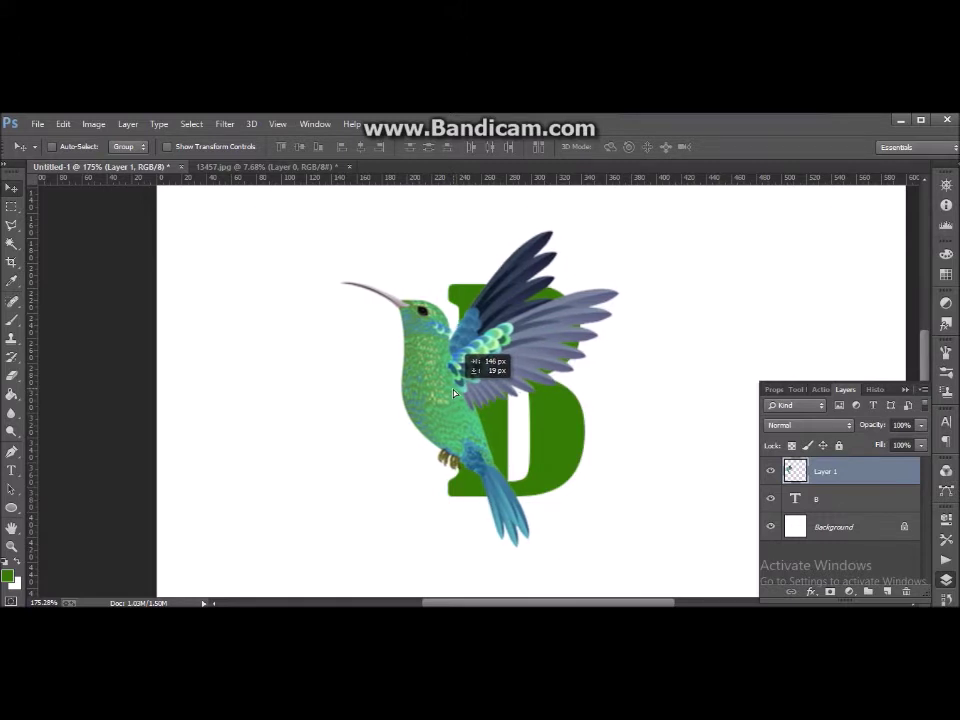
{"action": "left_click_drag", "start_coordinate": [453, 394], "coordinate": [468, 384]}
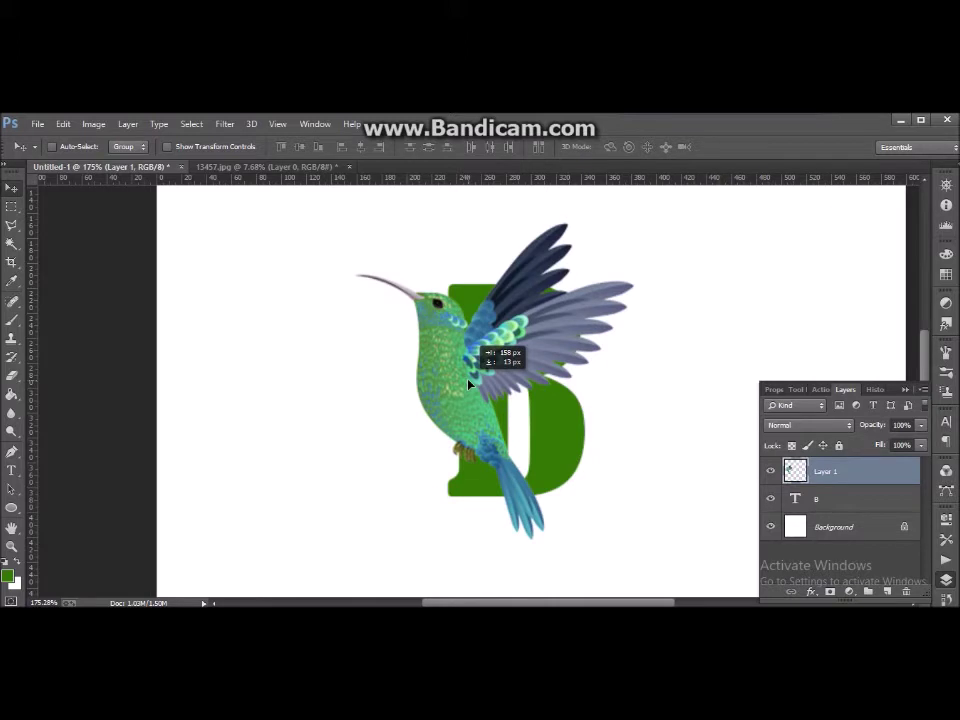
{"action": "left_click_drag", "start_coordinate": [468, 384], "coordinate": [465, 381]}
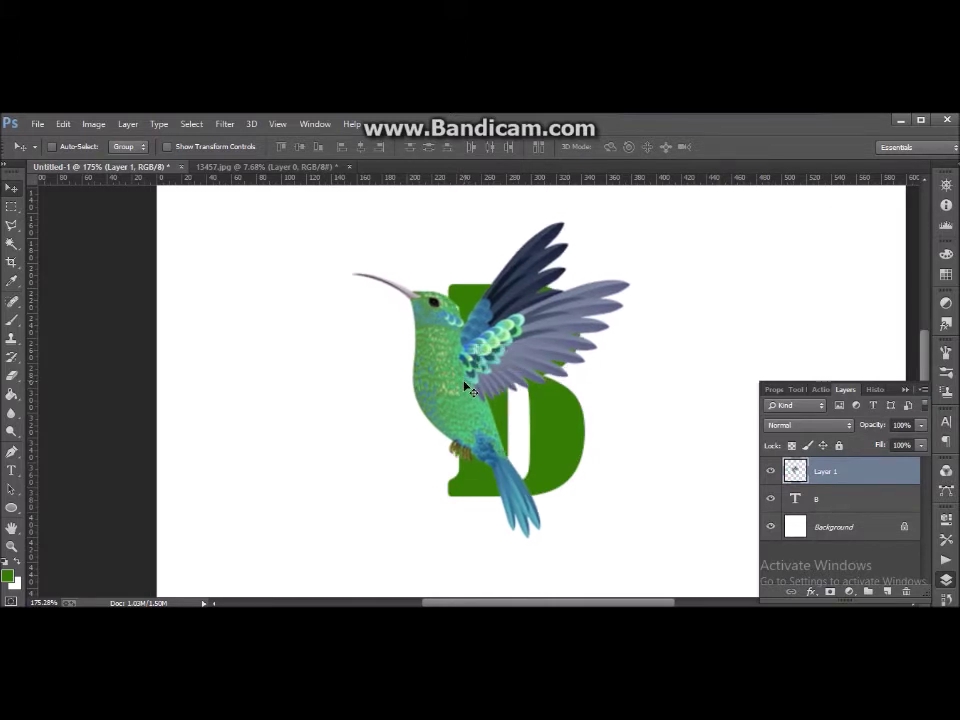
{"action": "scroll", "coordinate": [467, 386], "scroll_direction": "up", "scroll_amount": 3}
{"action": "scroll", "coordinate": [485, 390], "scroll_direction": "down", "scroll_amount": 1}
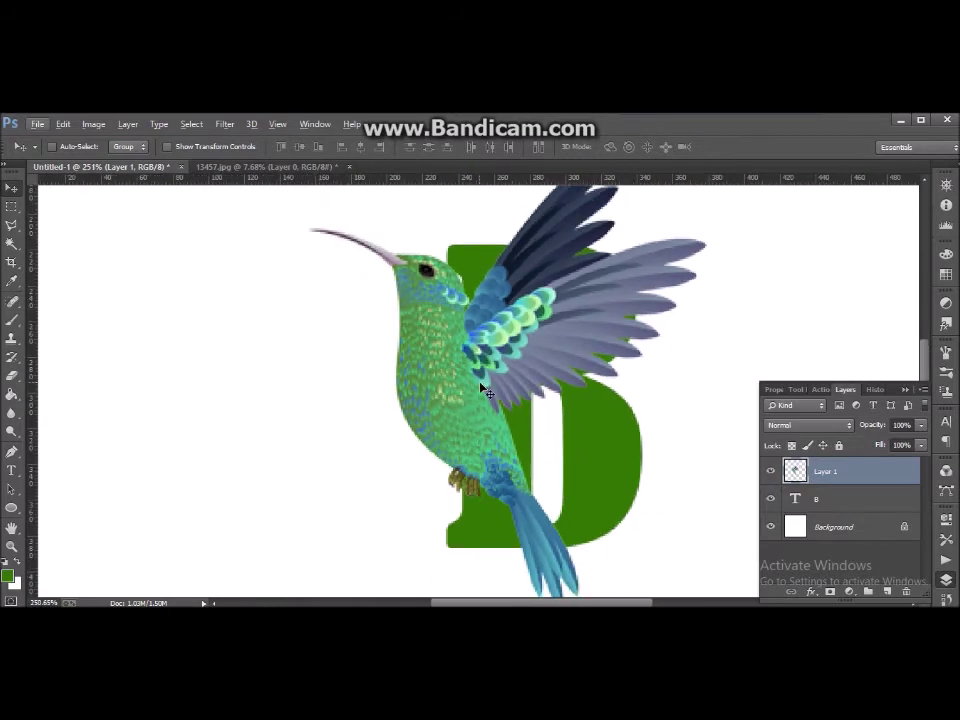
{"action": "scroll", "coordinate": [485, 390], "scroll_direction": "down", "scroll_amount": 1}
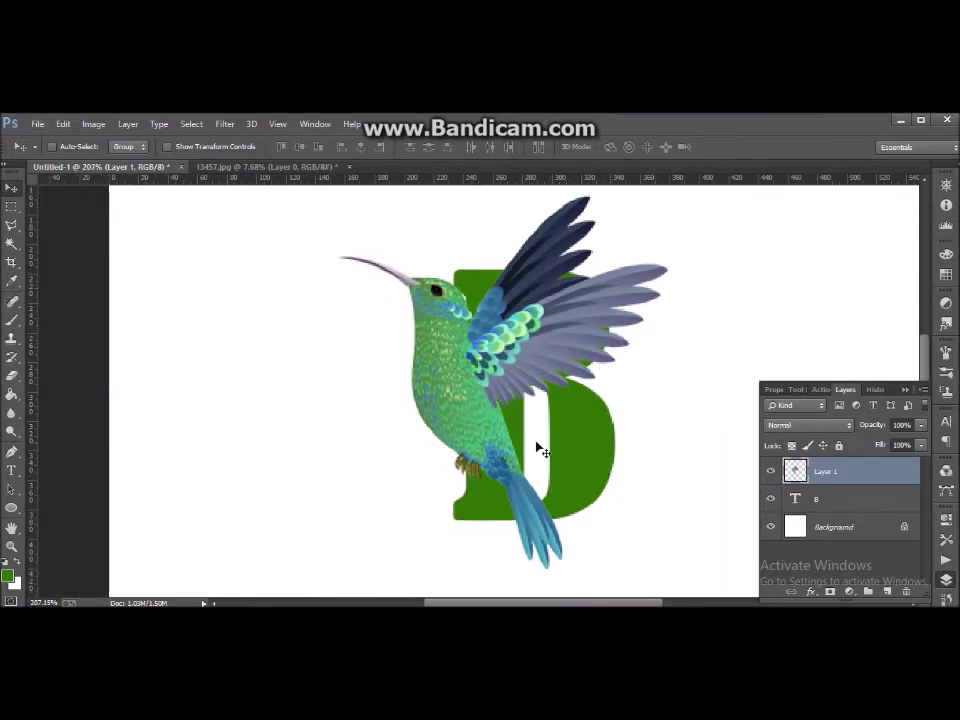
{"action": "scroll", "coordinate": [514, 446], "scroll_direction": "up", "scroll_amount": 1}
{"action": "scroll", "coordinate": [514, 441], "scroll_direction": "down", "scroll_amount": 1}
{"action": "left_click", "coordinate": [662, 442]}
{"action": "left_click_drag", "start_coordinate": [476, 447], "coordinate": [465, 446]}
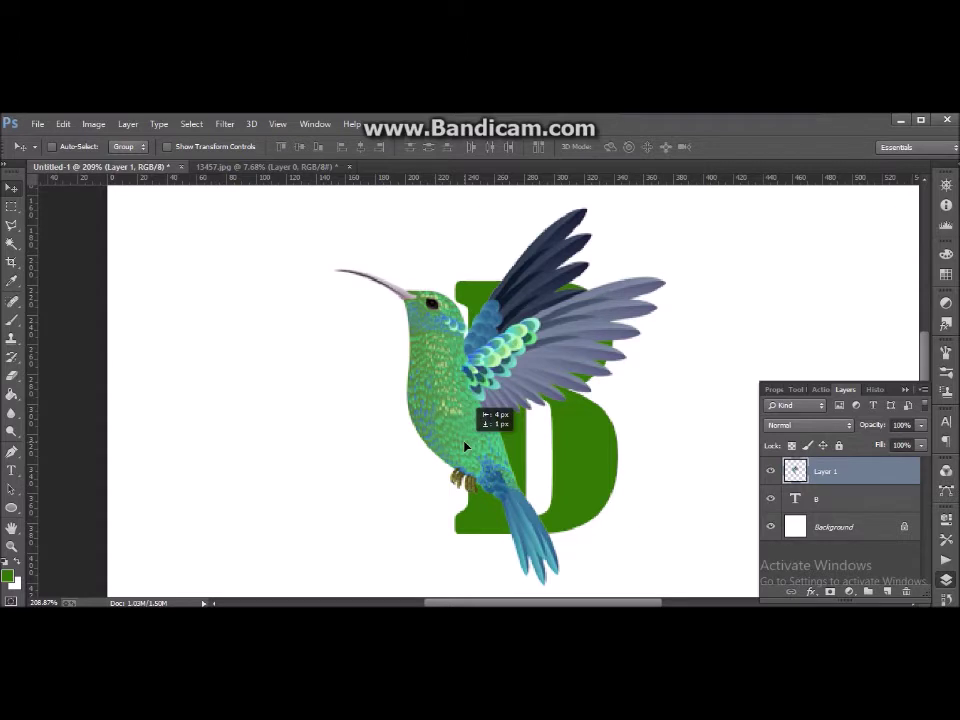
{"action": "left_click_drag", "start_coordinate": [465, 446], "coordinate": [468, 449]}
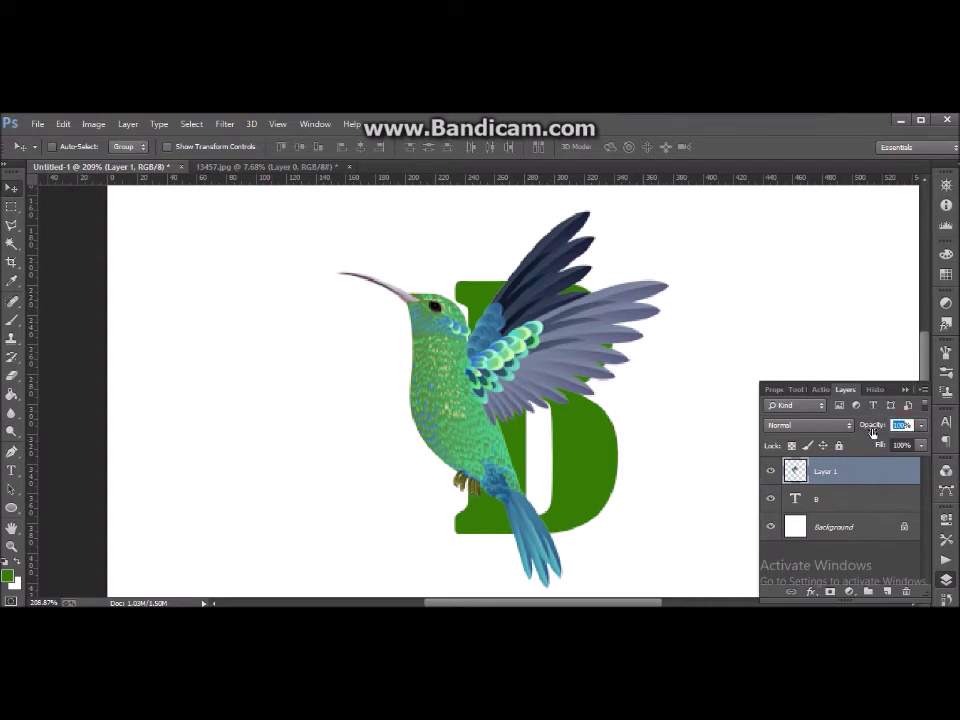
Set the hummingbird layer to 50% opacity and start a Pen path at the B's counter
{"action": "type", "text": "50"}
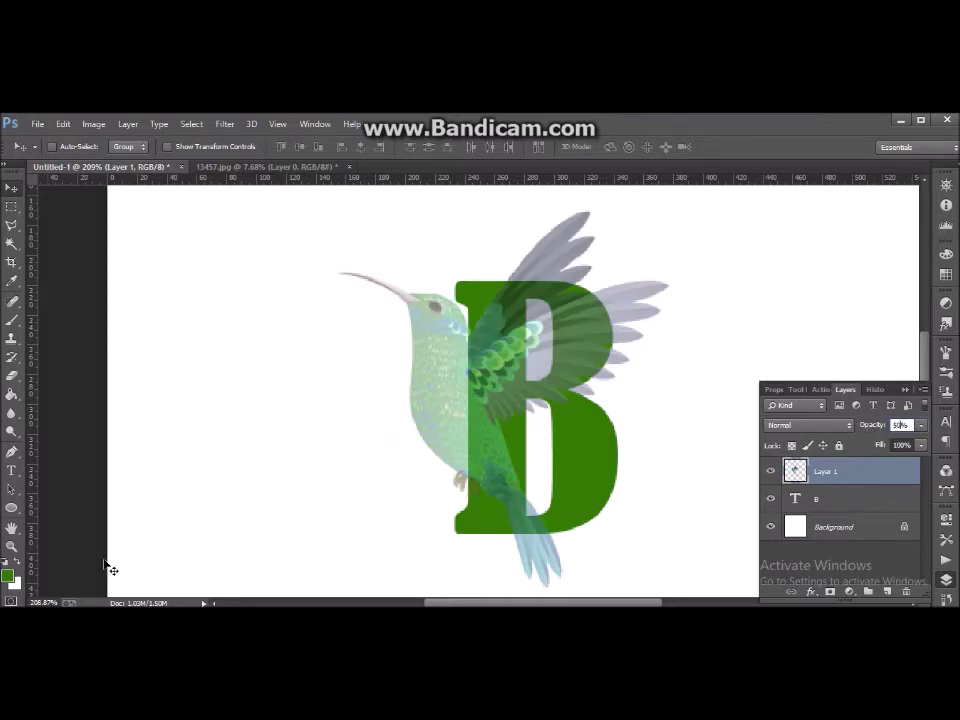
{"action": "left_click", "coordinate": [11, 451]}
{"action": "left_click", "coordinate": [50, 452]}
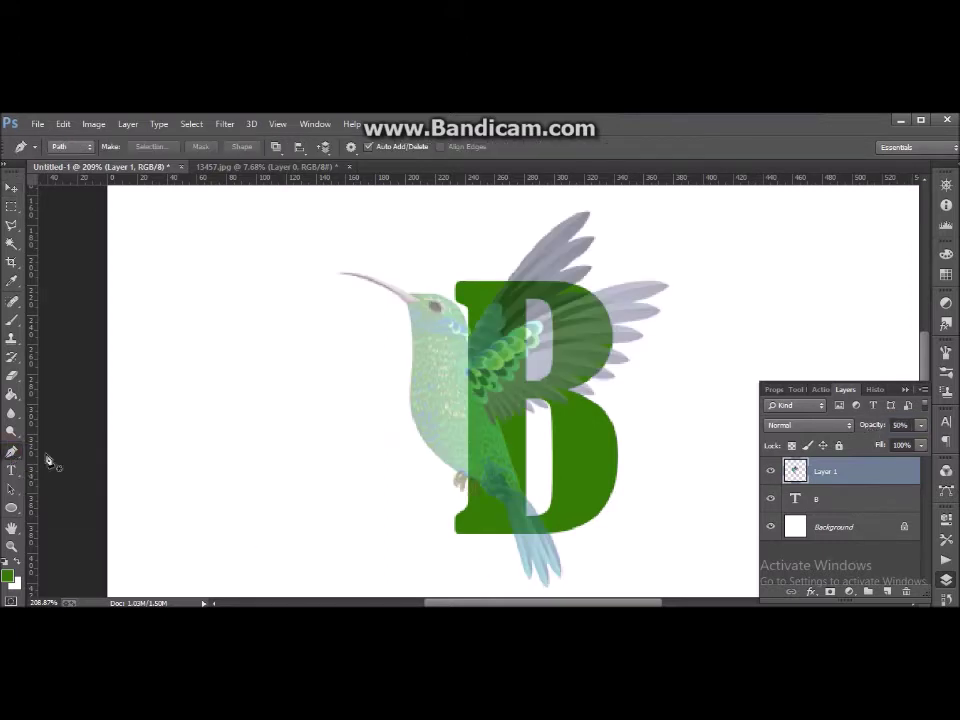
{"action": "left_click", "coordinate": [526, 381]}
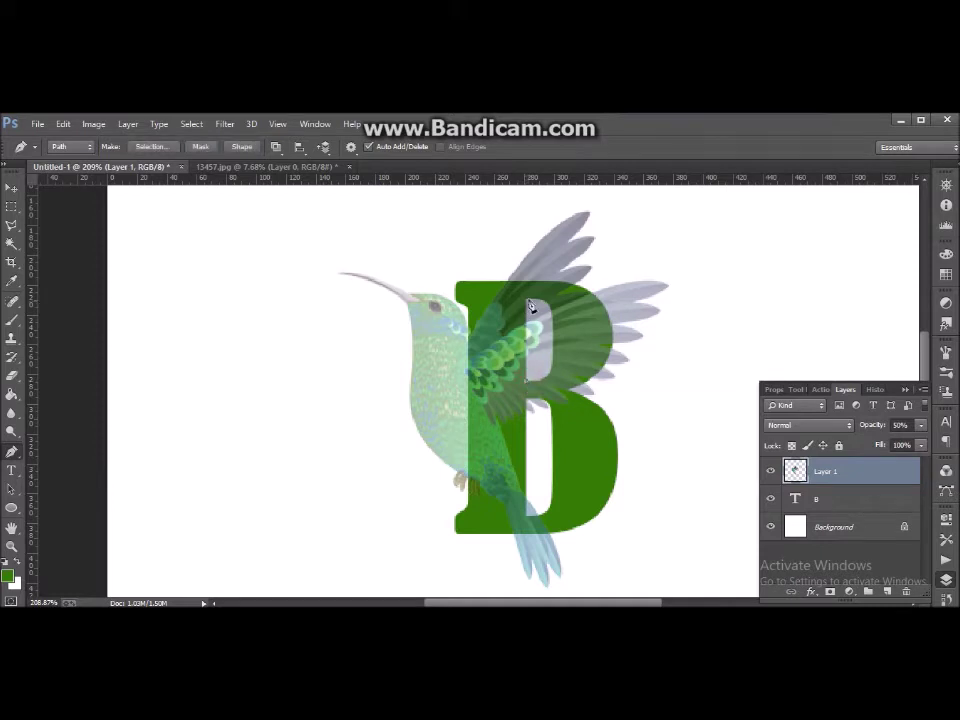
{"action": "left_click", "coordinate": [525, 301]}
{"action": "left_click", "coordinate": [553, 371]}
Continue the path down the B's lower counter and along its bottom edge
{"action": "left_click", "coordinate": [529, 388]}
{"action": "left_click", "coordinate": [526, 424]}
{"action": "left_click", "coordinate": [538, 432]}
{"action": "scroll", "coordinate": [604, 493], "scroll_direction": "down", "scroll_amount": 1}
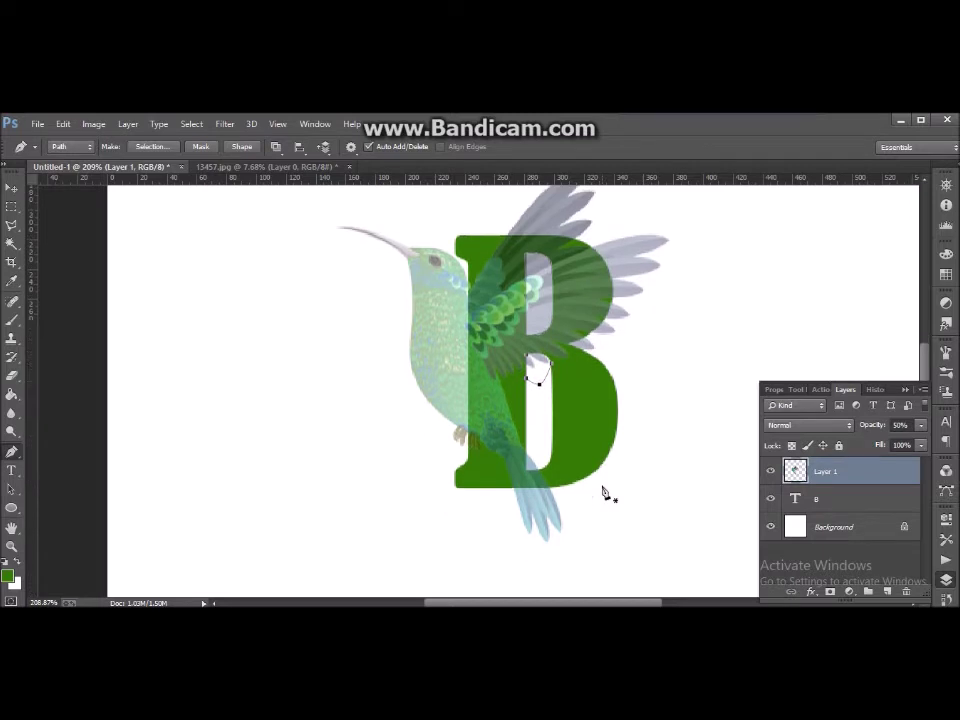
{"action": "left_click", "coordinate": [509, 489]}
{"action": "left_click", "coordinate": [554, 490]}
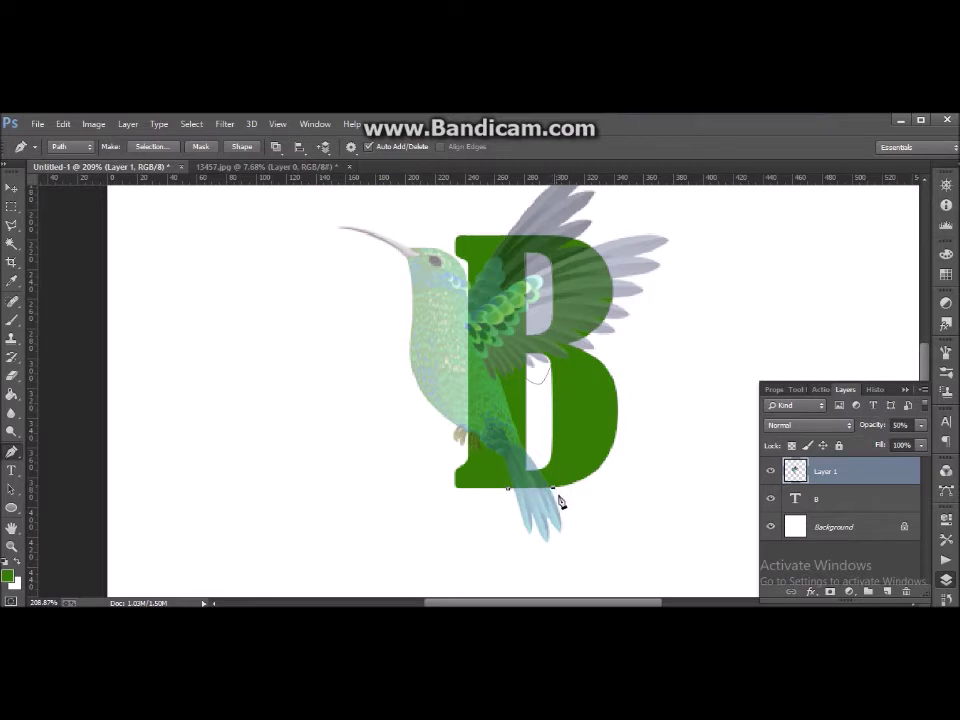
Trace around the hummingbird's tail below the B and close the outline
{"action": "left_click", "coordinate": [570, 521]}
{"action": "left_click", "coordinate": [566, 538]}
{"action": "left_click", "coordinate": [550, 553]}
{"action": "left_click", "coordinate": [521, 549]}
{"action": "left_click", "coordinate": [506, 513]}
{"action": "left_click", "coordinate": [510, 494]}
Start a new path along the B's top edge where the wing crosses it
{"action": "scroll", "coordinate": [620, 485], "scroll_direction": "up", "scroll_amount": 2}
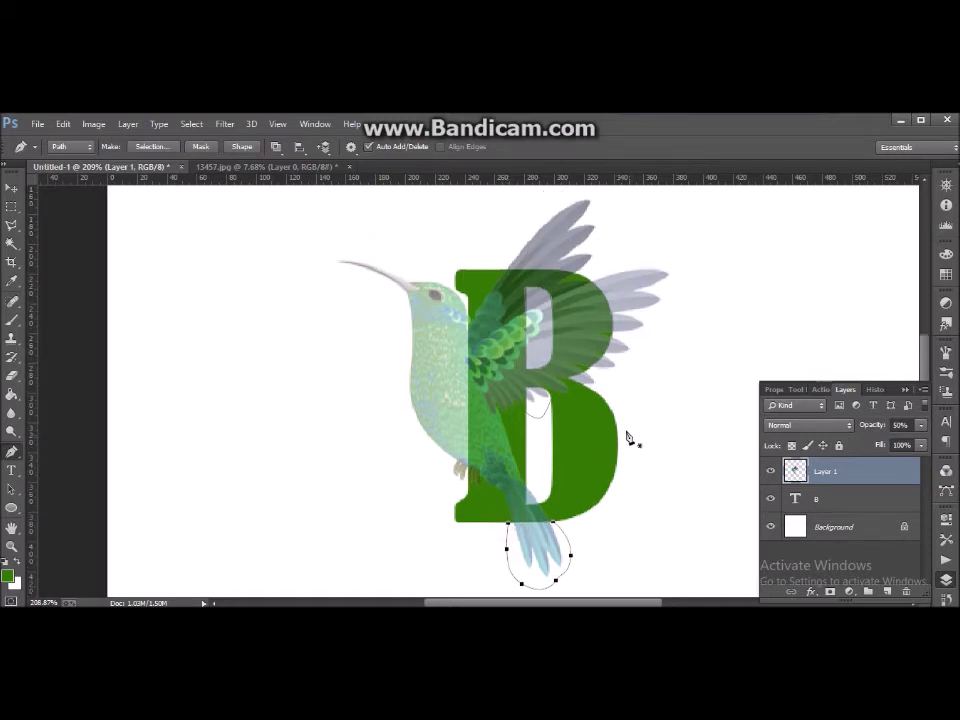
{"action": "left_click", "coordinate": [505, 273]}
{"action": "left_click_drag", "start_coordinate": [578, 278], "coordinate": [613, 287]}
{"action": "left_click", "coordinate": [563, 272]}
Outline the wing tips above and right of the B, then convert the paths to a selection
{"action": "scroll", "coordinate": [619, 295], "scroll_direction": "down", "scroll_amount": 3}
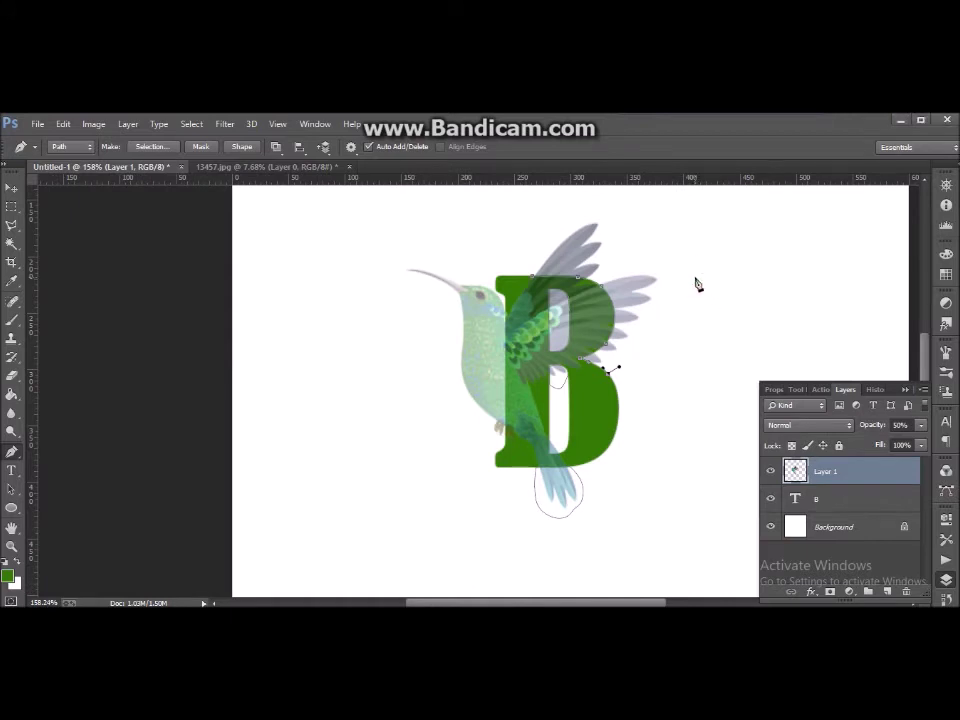
{"action": "left_click", "coordinate": [663, 317]}
{"action": "left_click", "coordinate": [674, 258]}
{"action": "left_click", "coordinate": [646, 228]}
{"action": "left_click", "coordinate": [604, 203]}
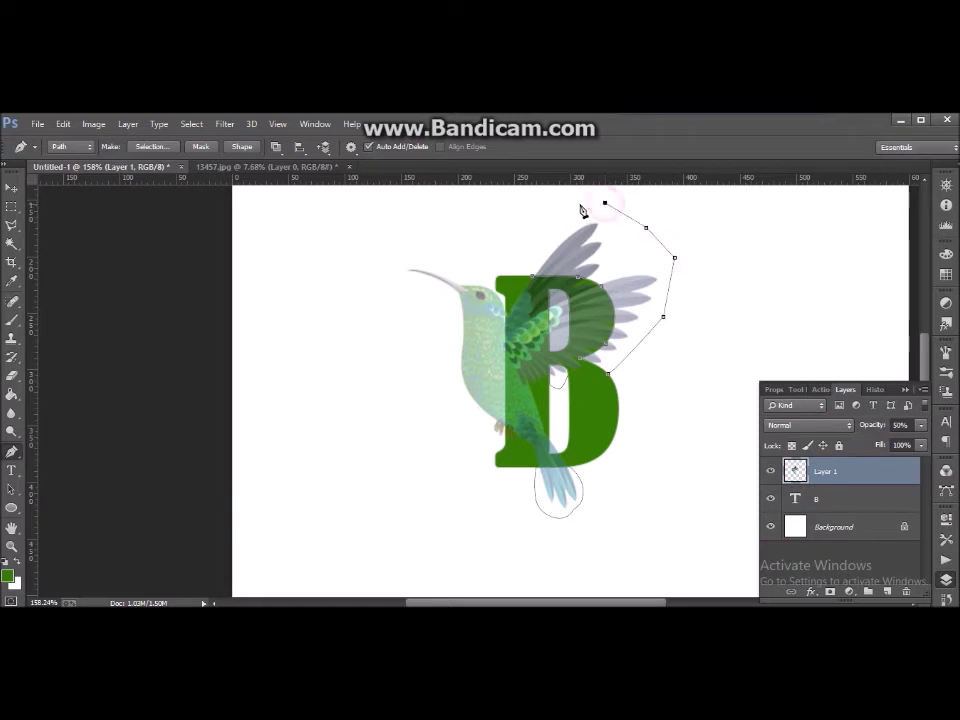
{"action": "left_click", "coordinate": [558, 218]}
{"action": "left_click", "coordinate": [540, 231]}
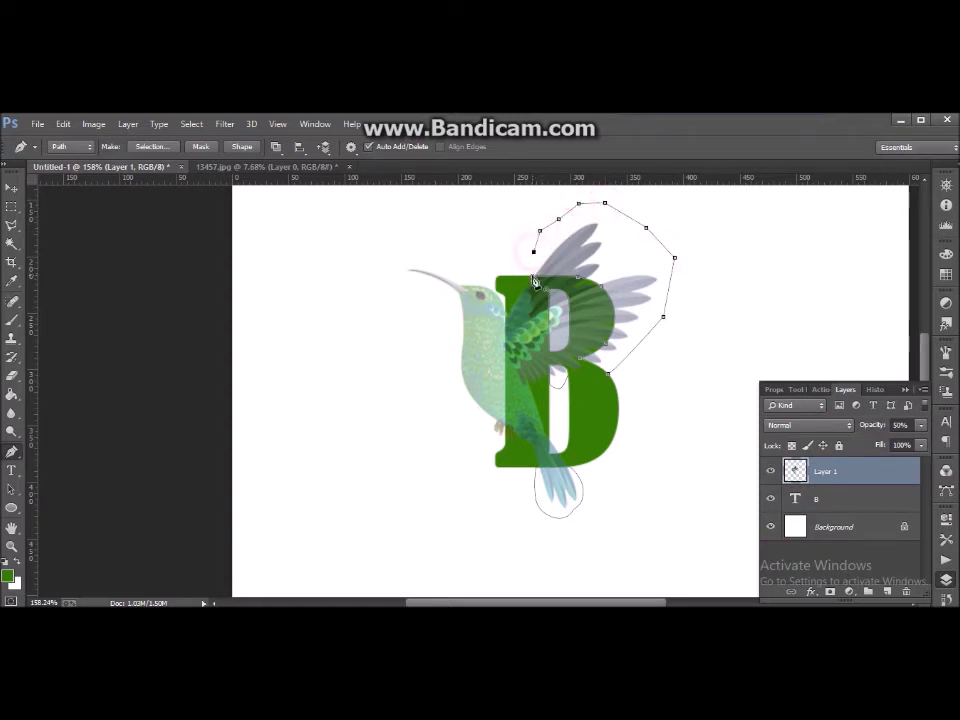
{"action": "left_click", "coordinate": [533, 279]}
{"action": "key", "text": "ctrl+Return"}
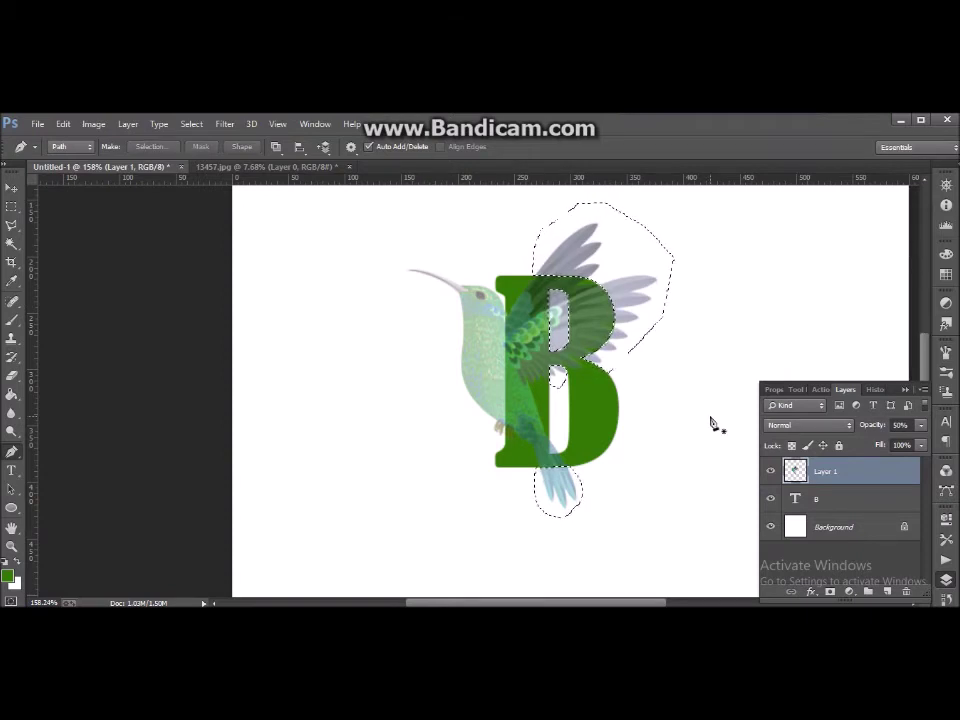
Delete the wing tips and tail outside the B, then set Layer 1 opacity to 100%
{"action": "key", "text": "Delete"}
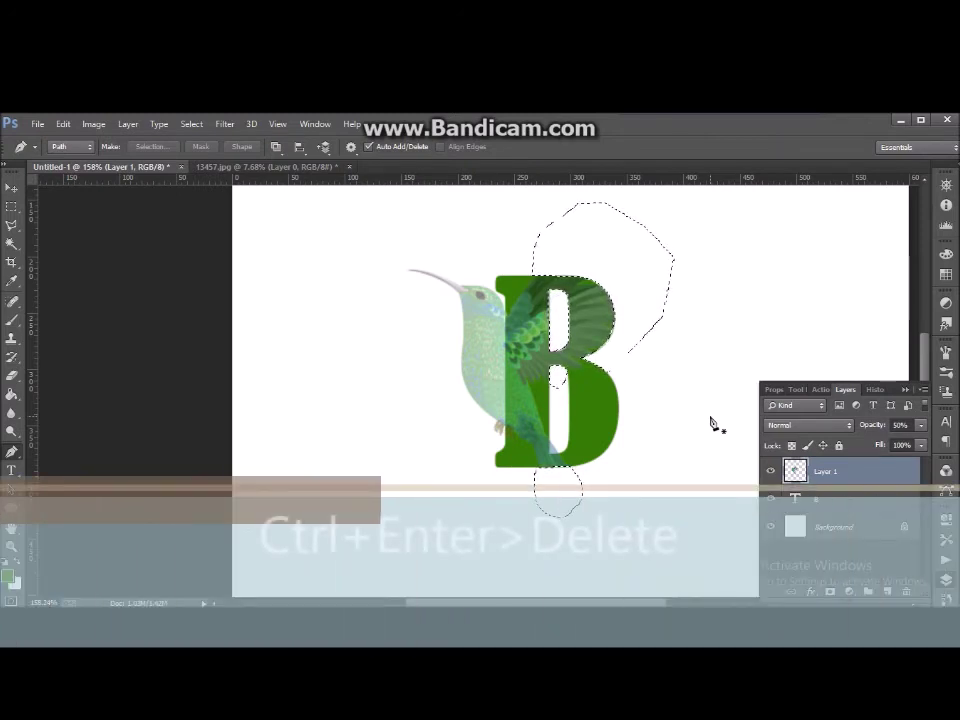
{"action": "key", "text": "ctrl+d"}
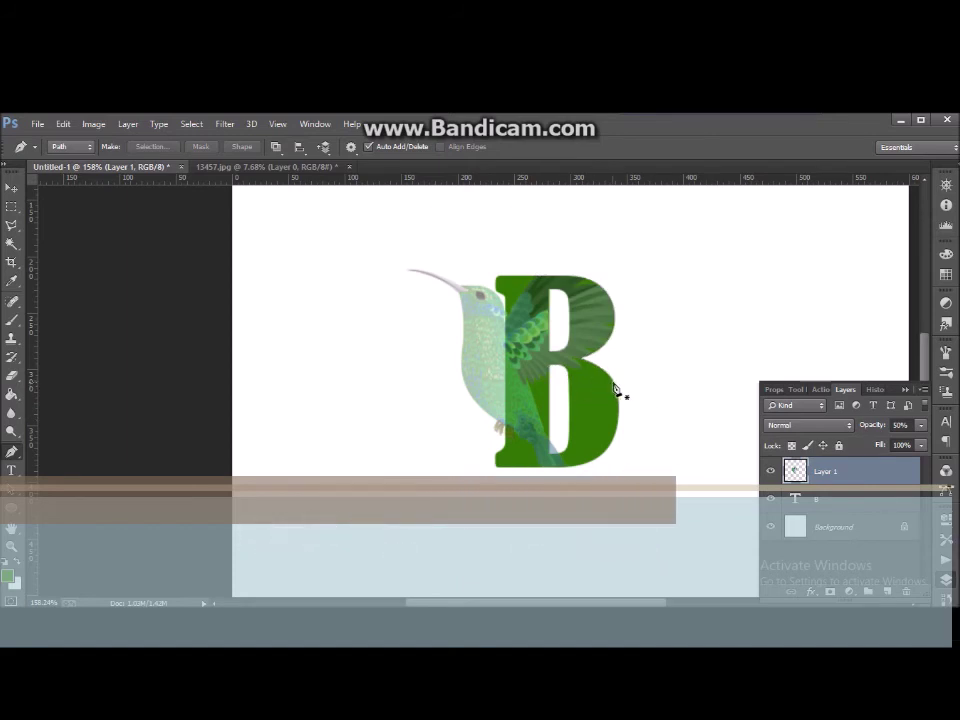
{"action": "scroll", "coordinate": [615, 389], "scroll_direction": "up", "scroll_amount": 3}
{"action": "scroll", "coordinate": [615, 389], "scroll_direction": "up", "scroll_amount": 1}
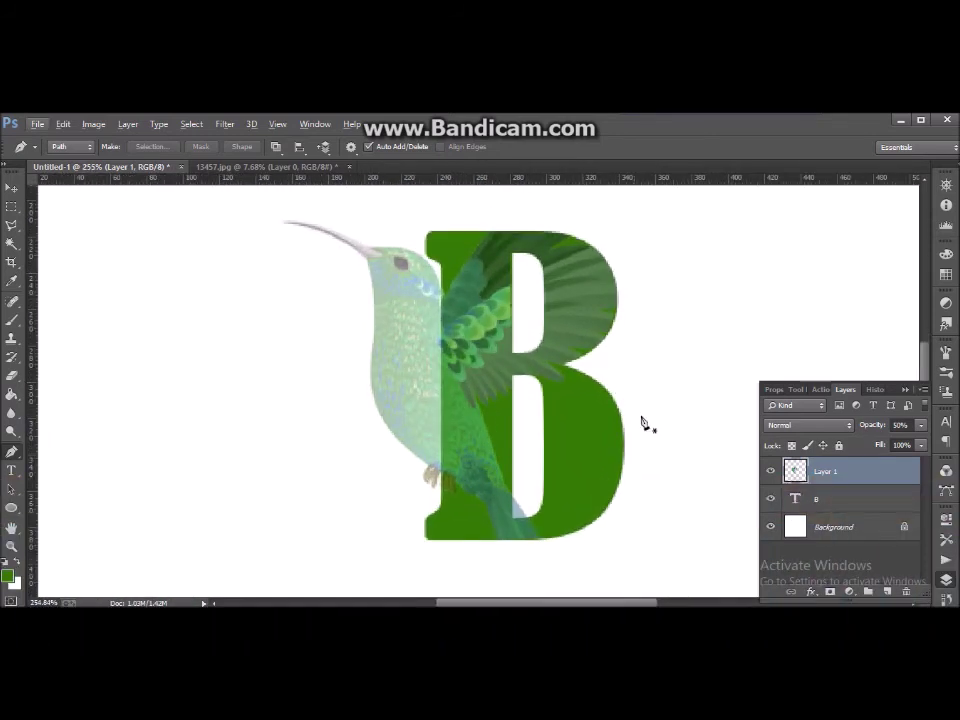
{"action": "left_click", "coordinate": [900, 426]}
{"action": "type", "text": "10"}
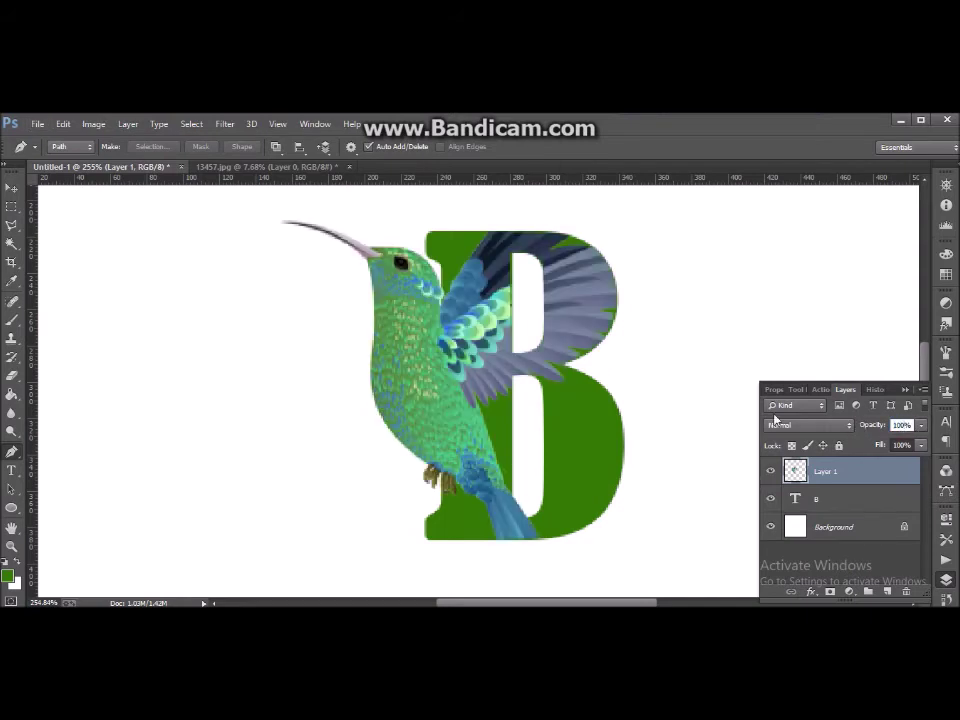
Link-select the B layer with Layer 1 and shift both left across the canvas
{"action": "key", "text": "alt"}
{"action": "left_click", "coordinate": [11, 190]}
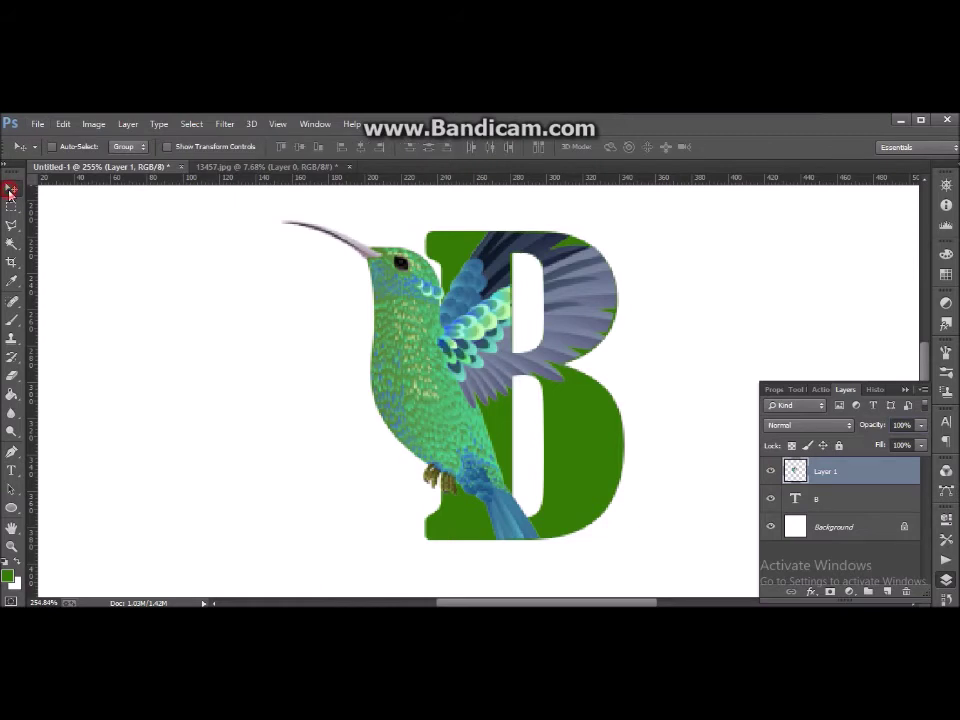
{"action": "scroll", "coordinate": [447, 358], "scroll_direction": "down", "scroll_amount": 2}
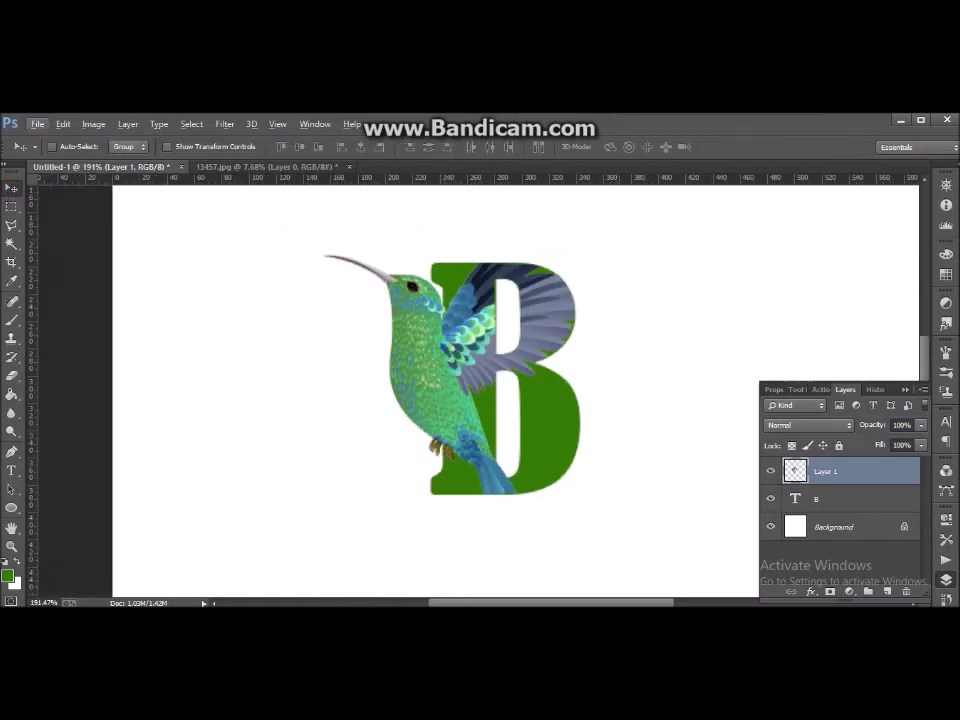
{"action": "left_click", "coordinate": [849, 509], "text": "shift"}
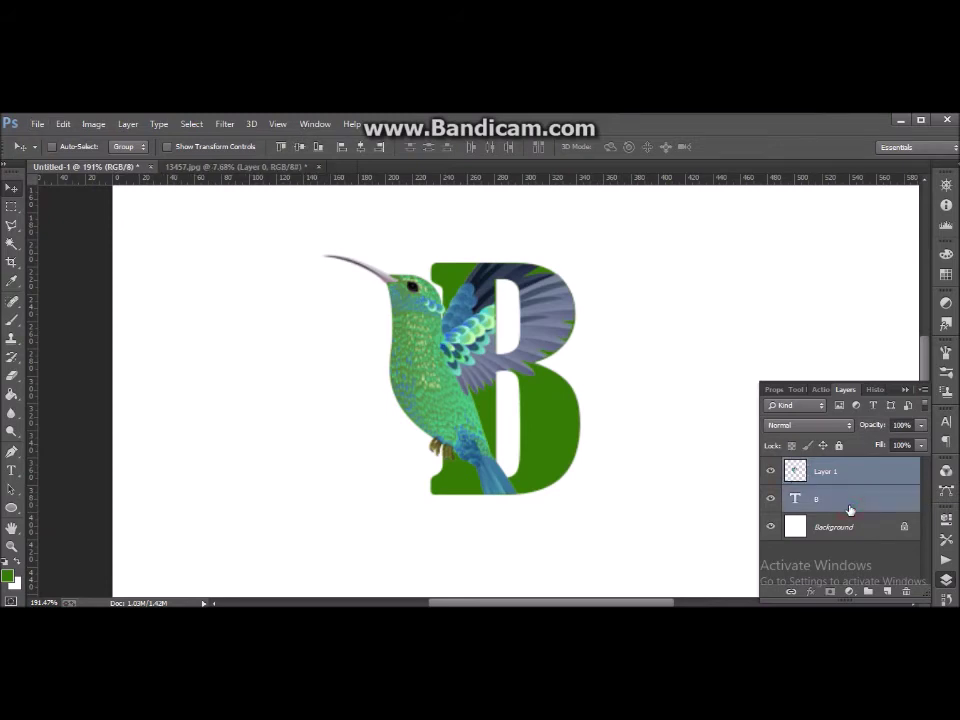
{"action": "left_click_drag", "start_coordinate": [521, 407], "coordinate": [354, 417]}
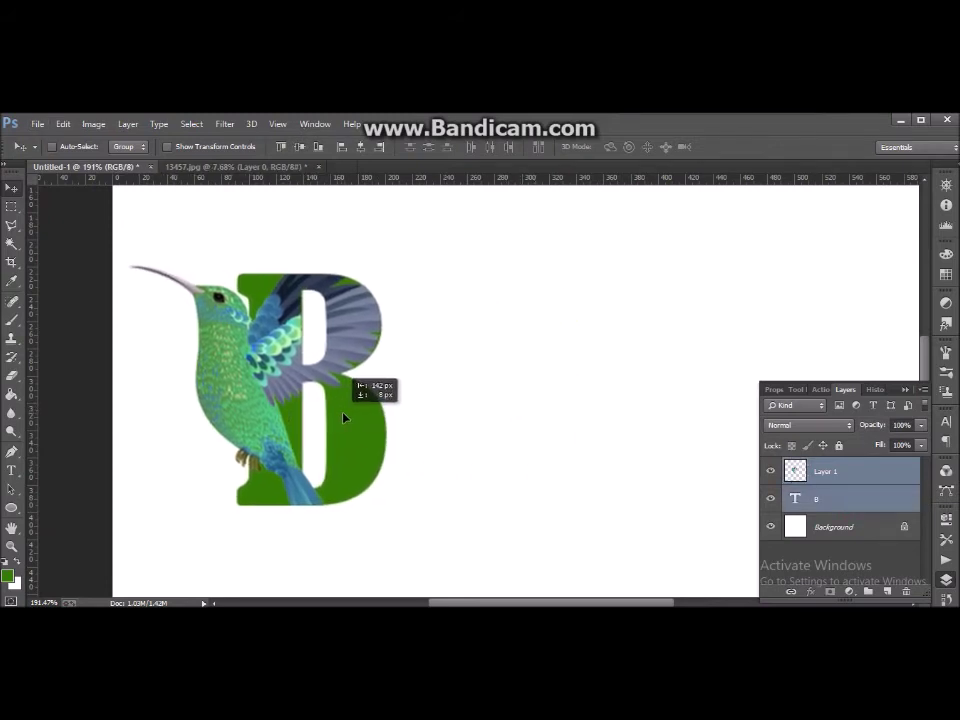
Add the text 'ird' on a new layer to the right of the B
{"action": "left_click", "coordinate": [11, 470]}
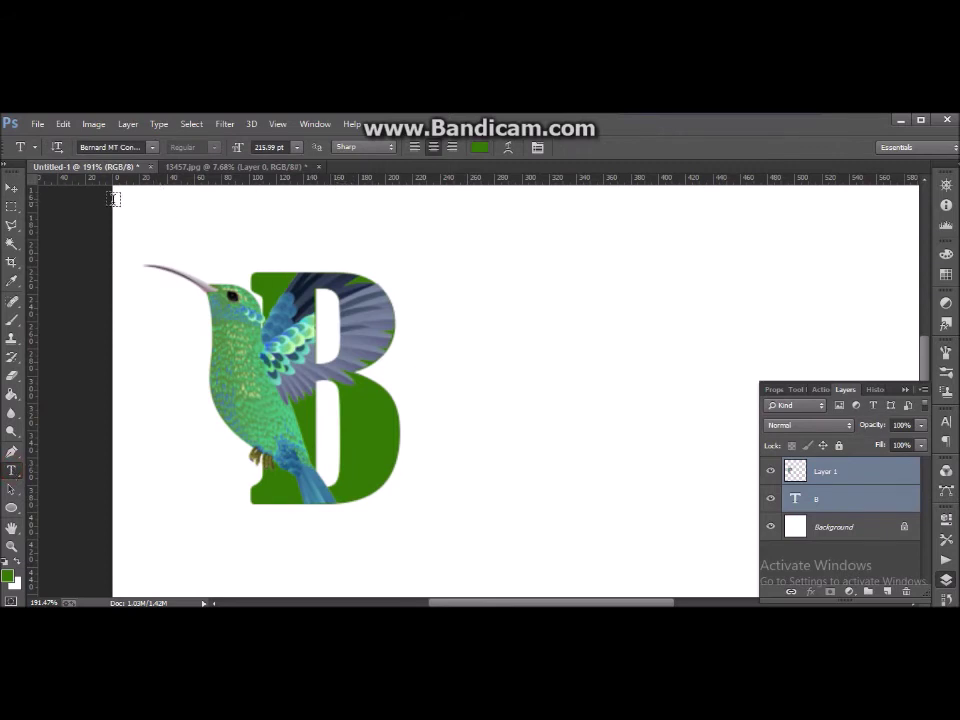
{"action": "left_click", "coordinate": [474, 315]}
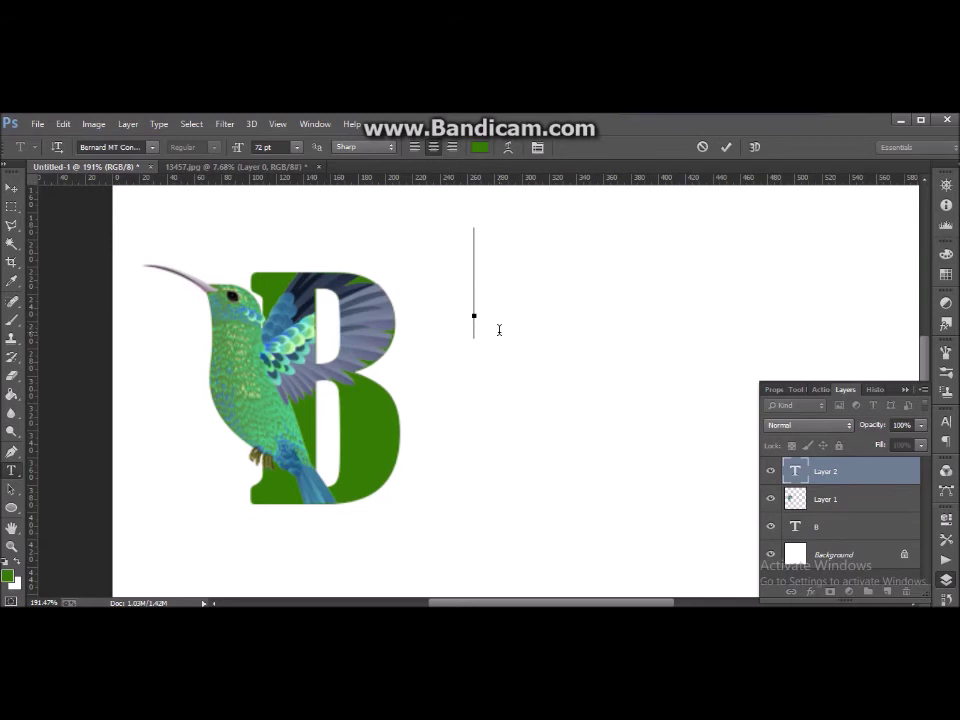
{"action": "type", "text": "i"}
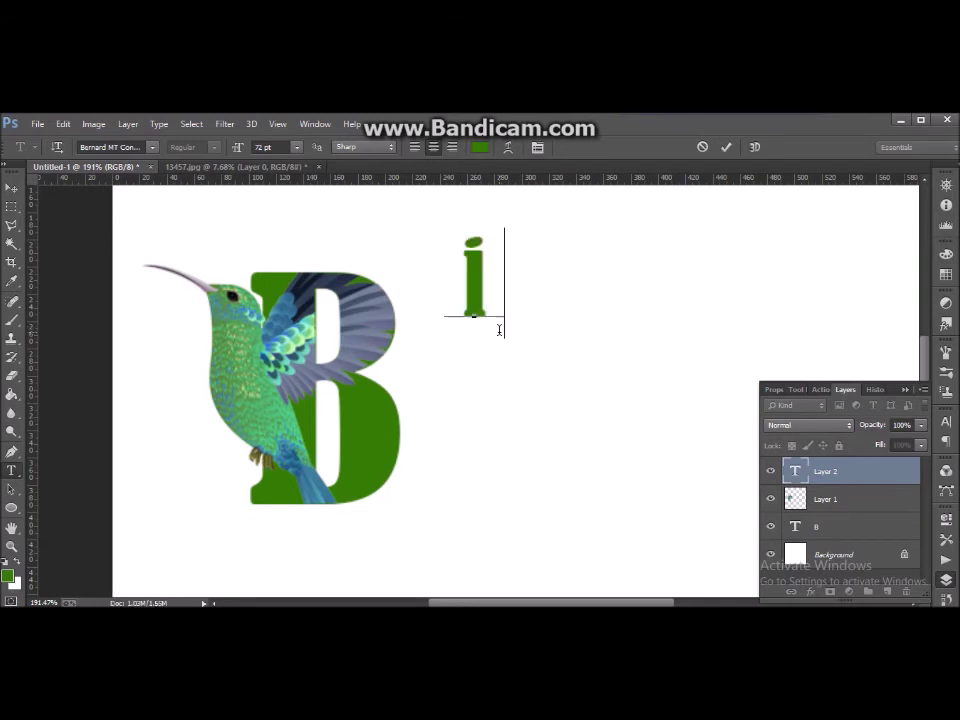
{"action": "type", "text": "r"}
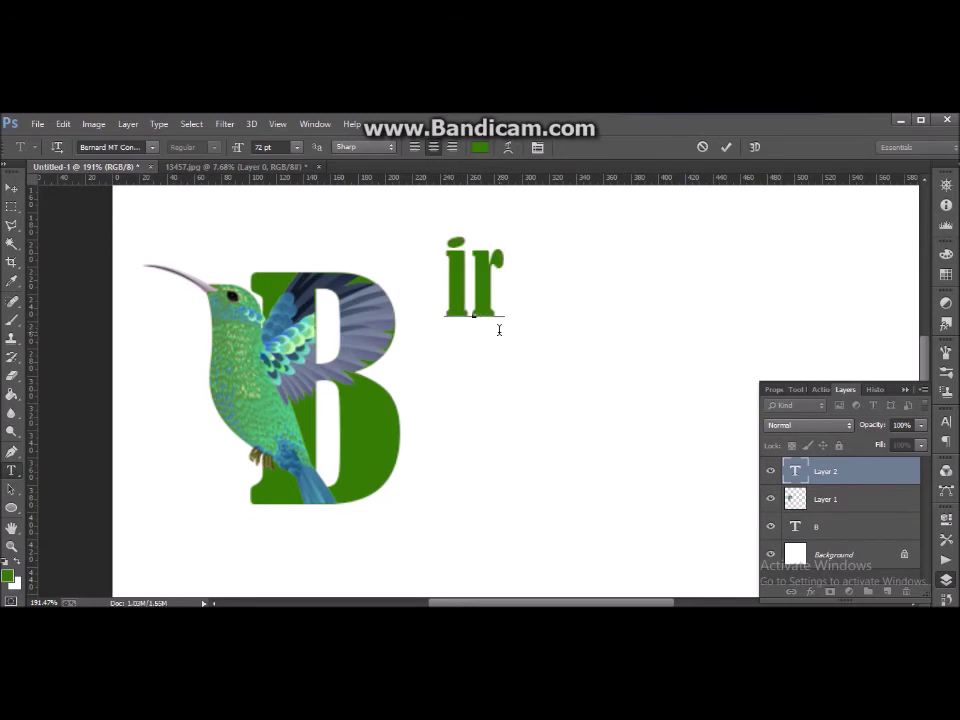
{"action": "type", "text": "d"}
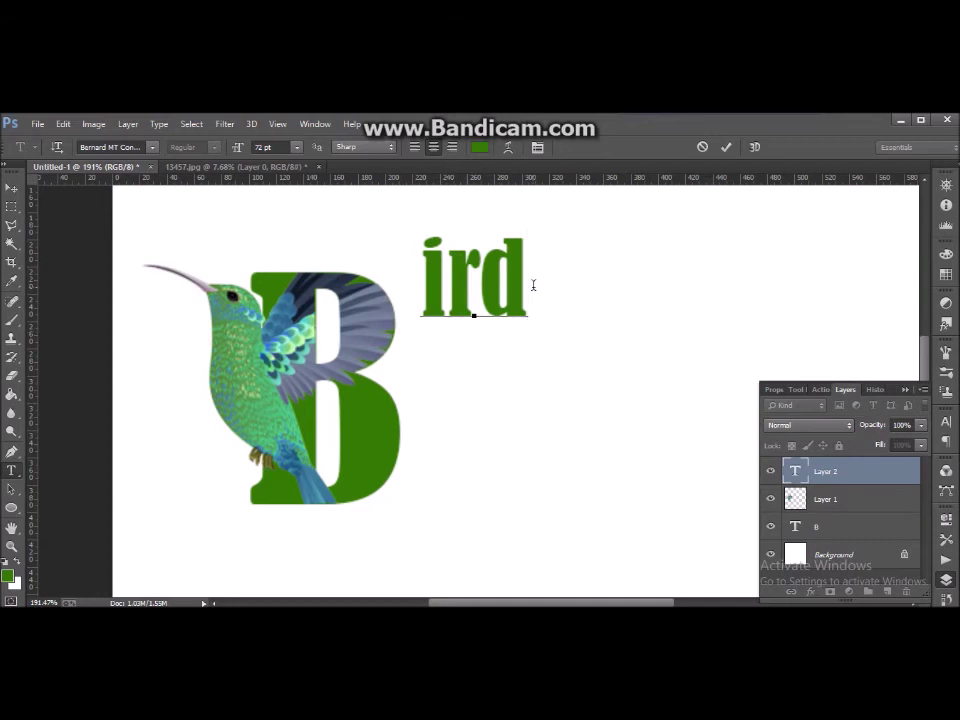
{"action": "left_click", "coordinate": [12, 190]}
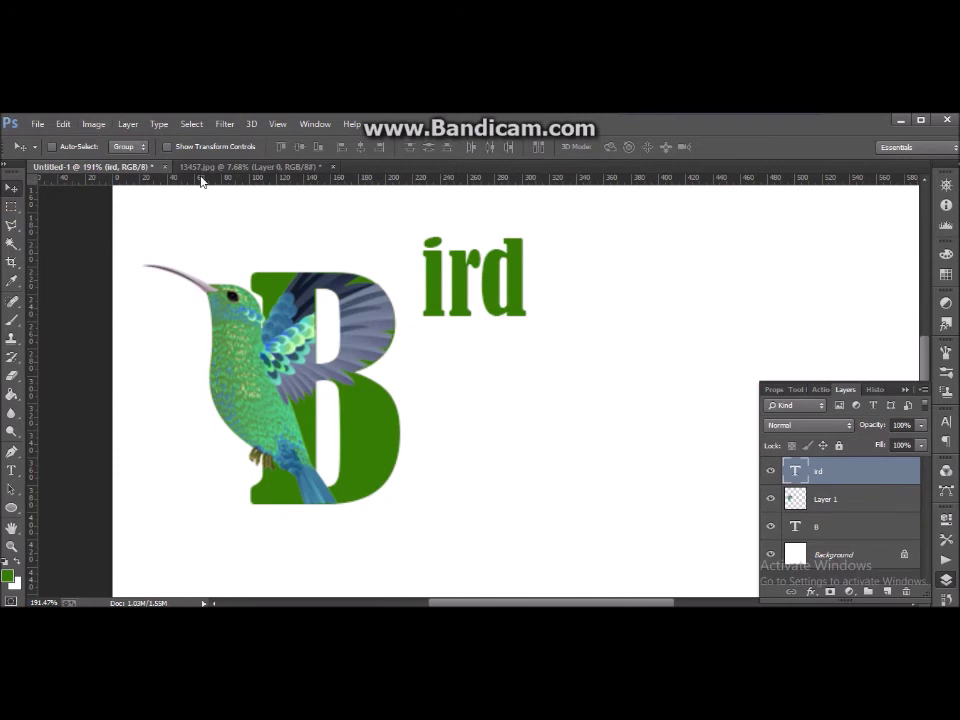
Enlarge the ird text and seat it beside the B on a baseline guide
{"action": "key", "text": "ctrl+t"}
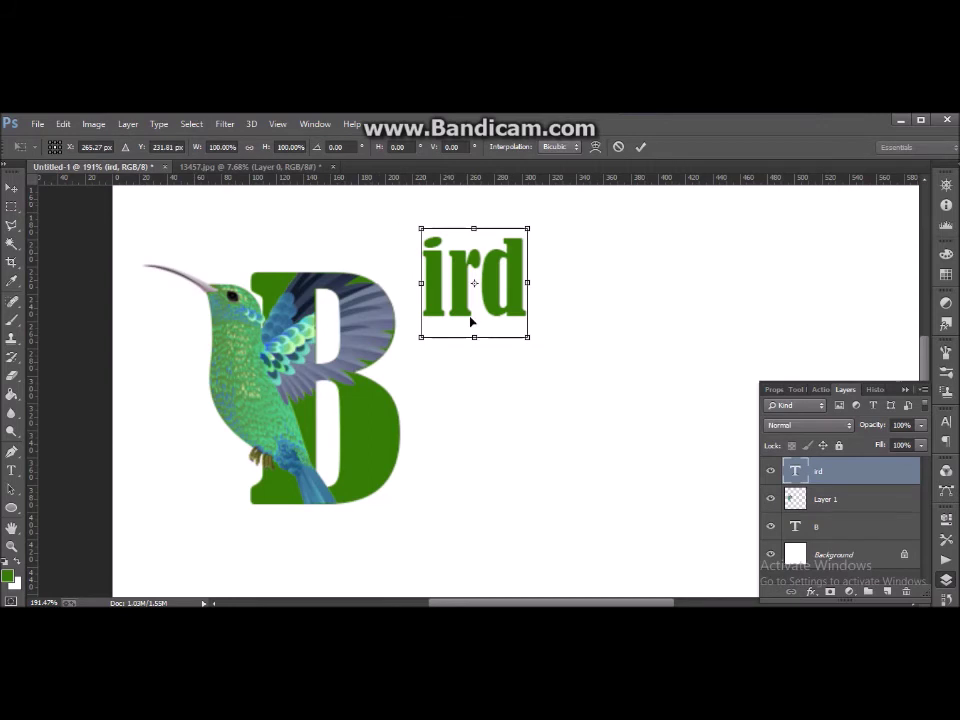
{"action": "left_click_drag", "start_coordinate": [525, 340], "coordinate": [666, 388]}
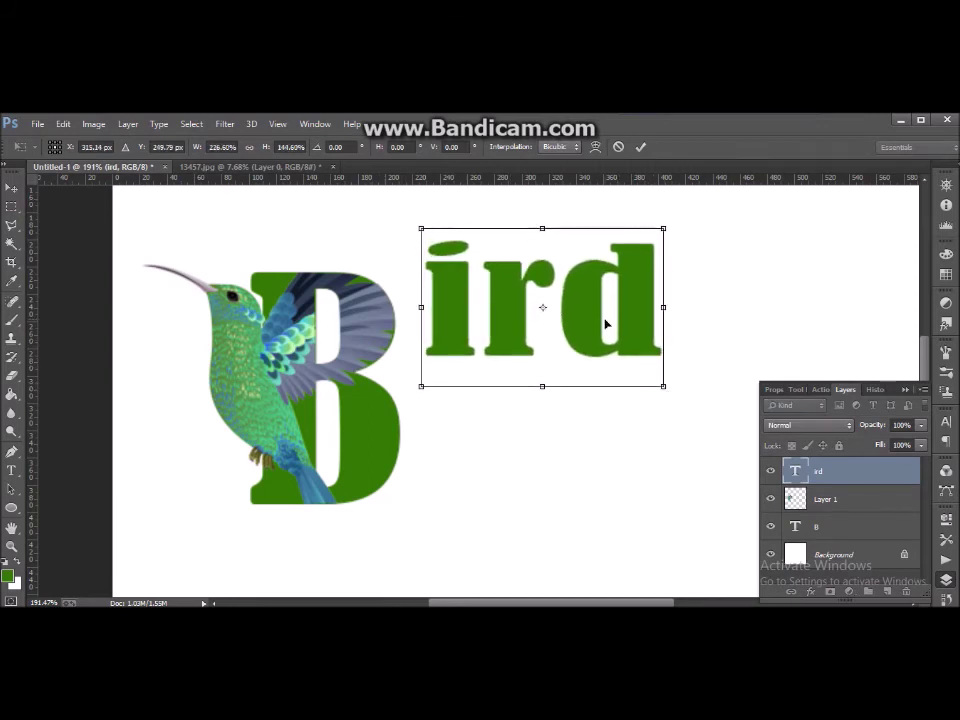
{"action": "left_click_drag", "start_coordinate": [580, 317], "coordinate": [564, 459]}
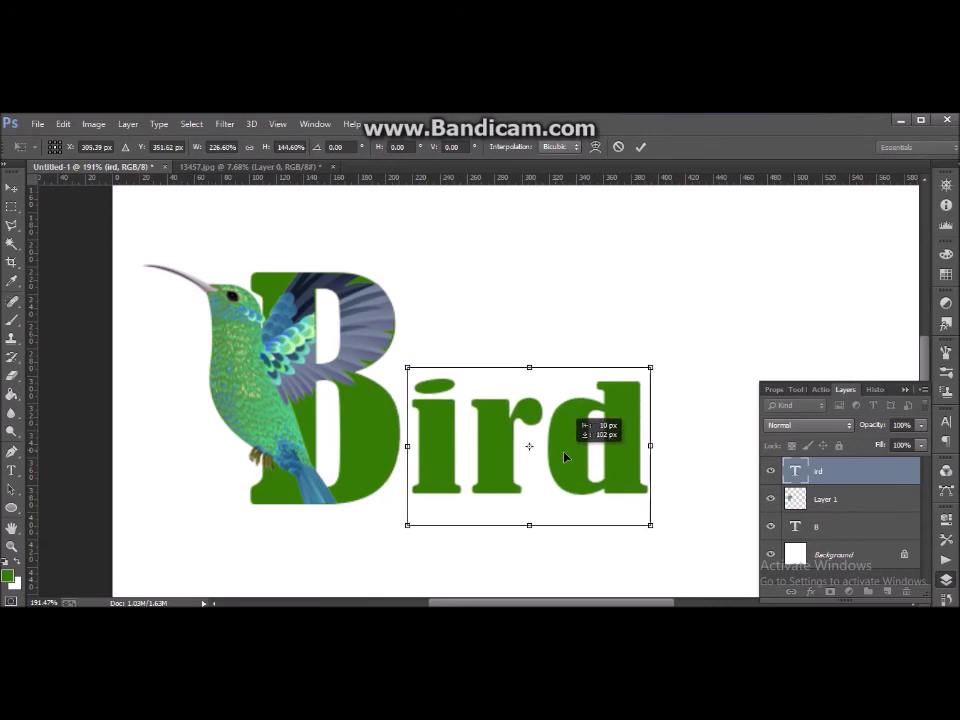
{"action": "left_click_drag", "start_coordinate": [564, 459], "coordinate": [556, 459]}
{"action": "left_click", "coordinate": [11, 187]}
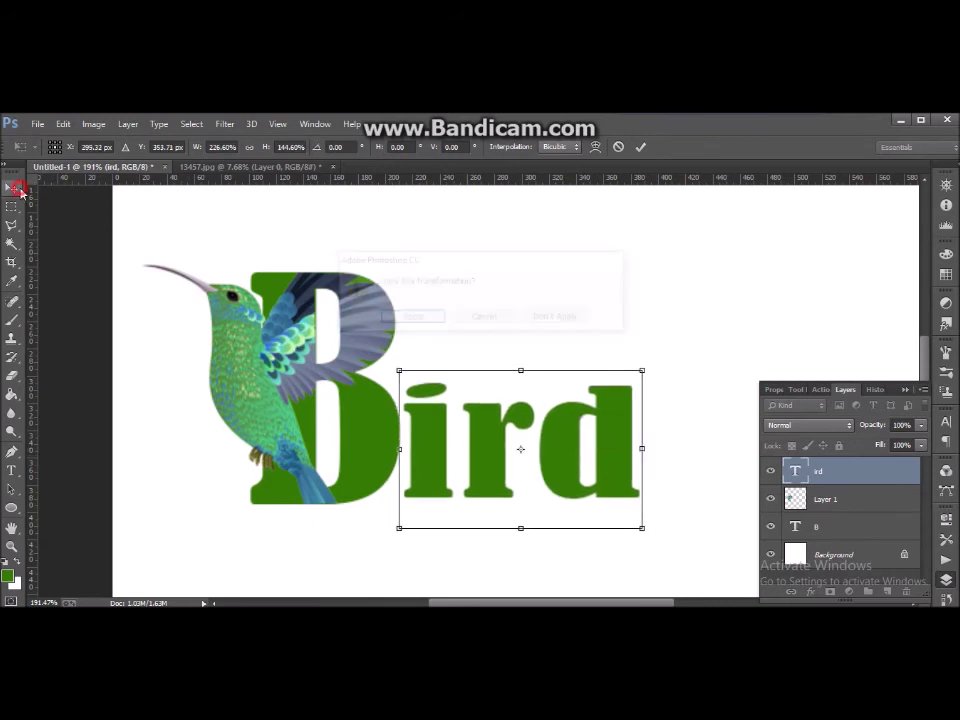
{"action": "left_click", "coordinate": [415, 319]}
{"action": "mouse_move", "coordinate": [420, 180]}
{"action": "left_mouse_down"}
{"action": "mouse_move", "coordinate": [427, 430]}
{"action": "mouse_move", "coordinate": [440, 503]}
{"action": "left_mouse_up"}
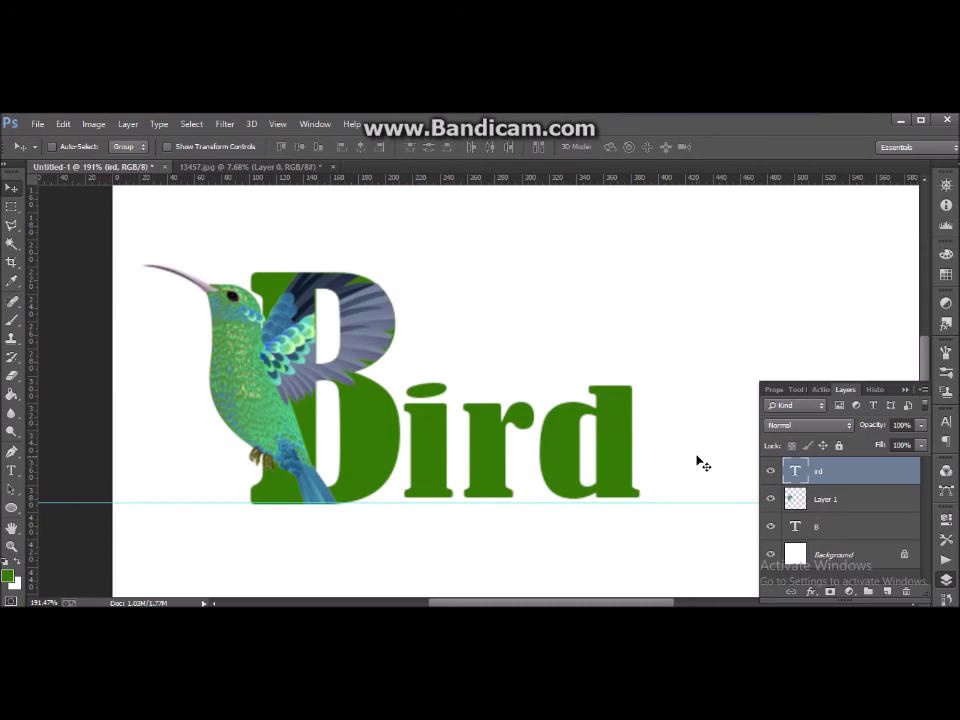
{"action": "key", "text": "Down"}
{"action": "key", "text": "Down"}
{"action": "key", "text": "Down"}
{"action": "key", "text": "Down"}
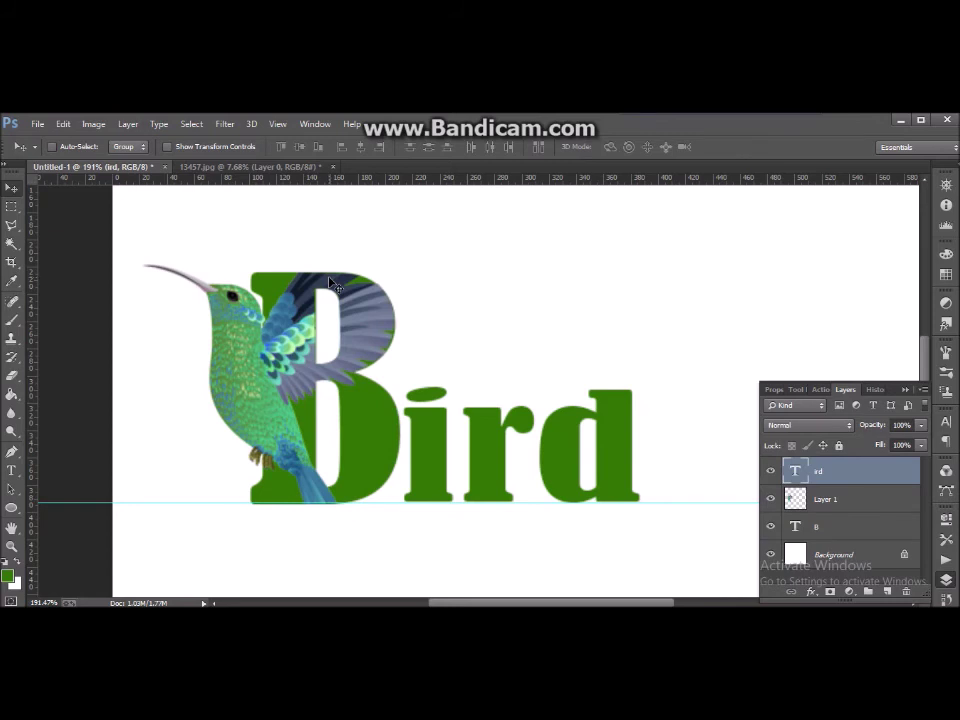
Stretch the ird letters wider and taller, to about 125%×142%
{"action": "key", "text": "ctrl+t"}
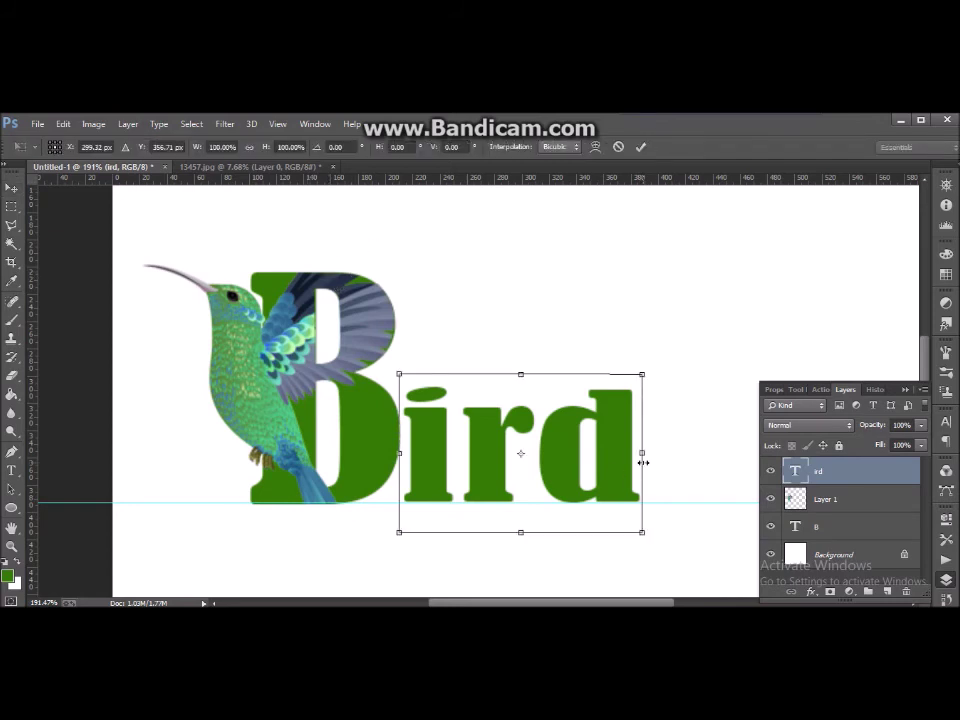
{"action": "left_click_drag", "start_coordinate": [642, 453], "coordinate": [701, 453]}
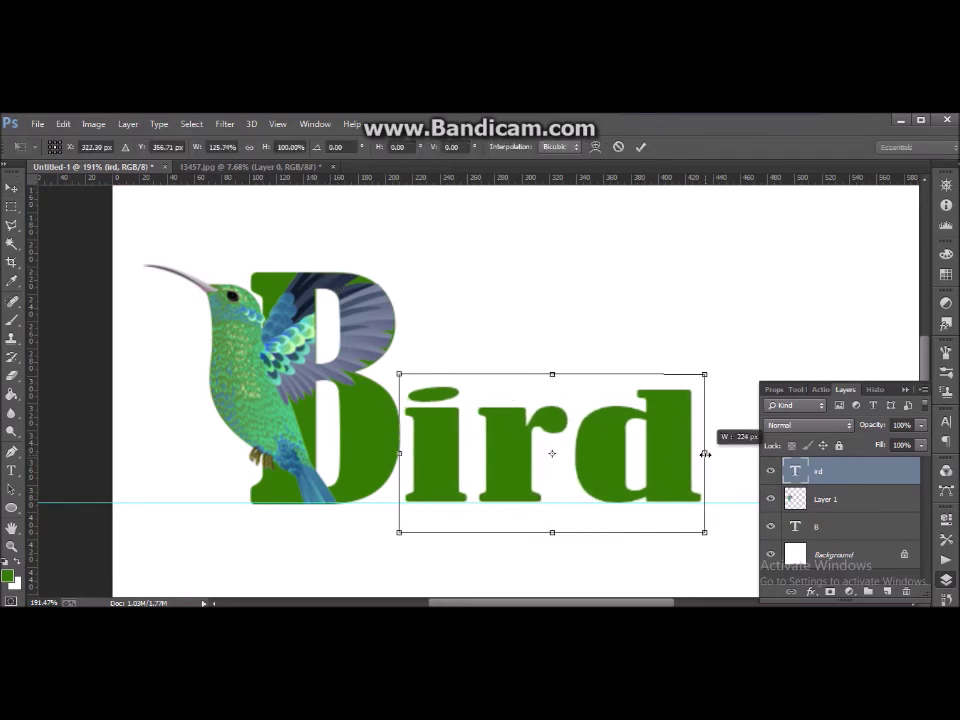
{"action": "left_click_drag", "start_coordinate": [552, 377], "coordinate": [553, 323]}
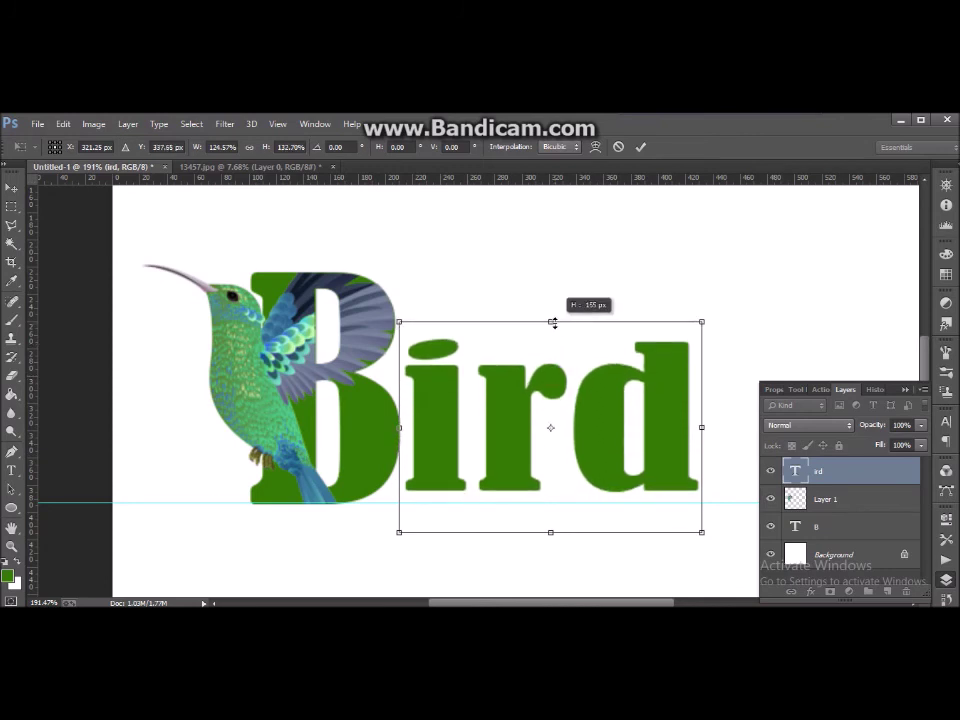
{"action": "left_click_drag", "start_coordinate": [550, 530], "coordinate": [550, 545]}
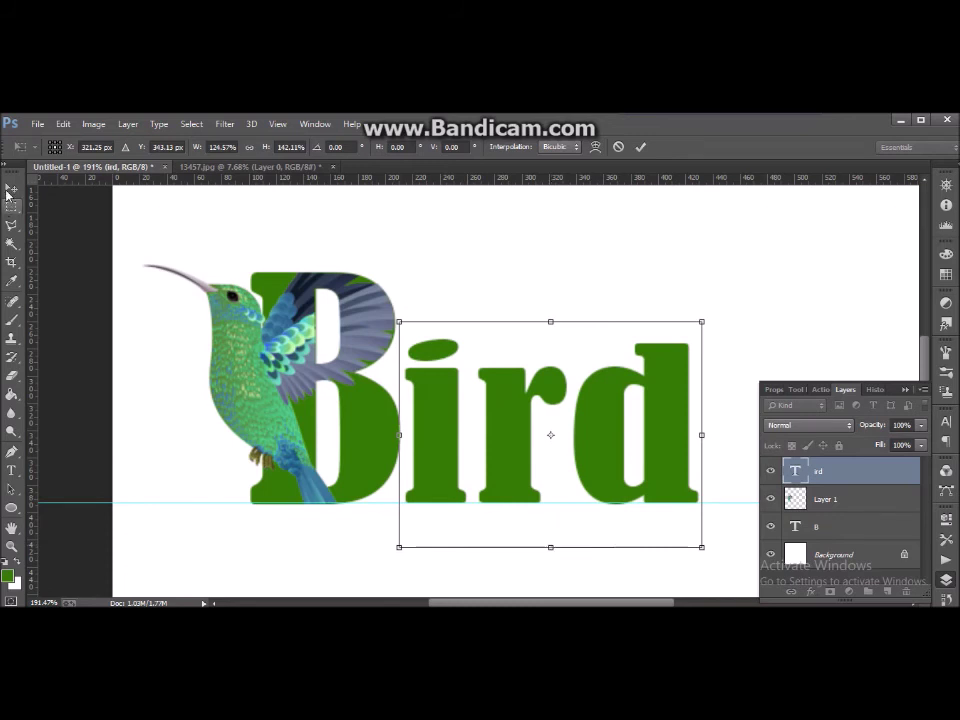
{"action": "left_click", "coordinate": [10, 190]}
{"action": "left_click", "coordinate": [411, 317]}
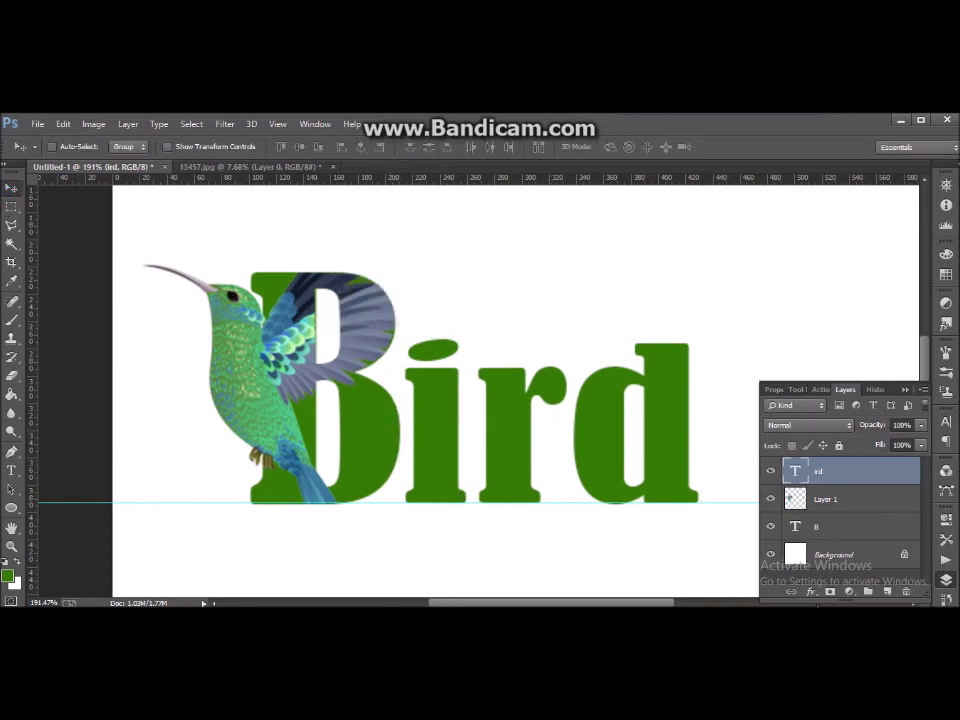
{"action": "left_click", "coordinate": [812, 594]}
Apply Bevel & Emboss and Drop Shadow layer styles to the ird text
{"action": "left_click", "coordinate": [835, 440]}
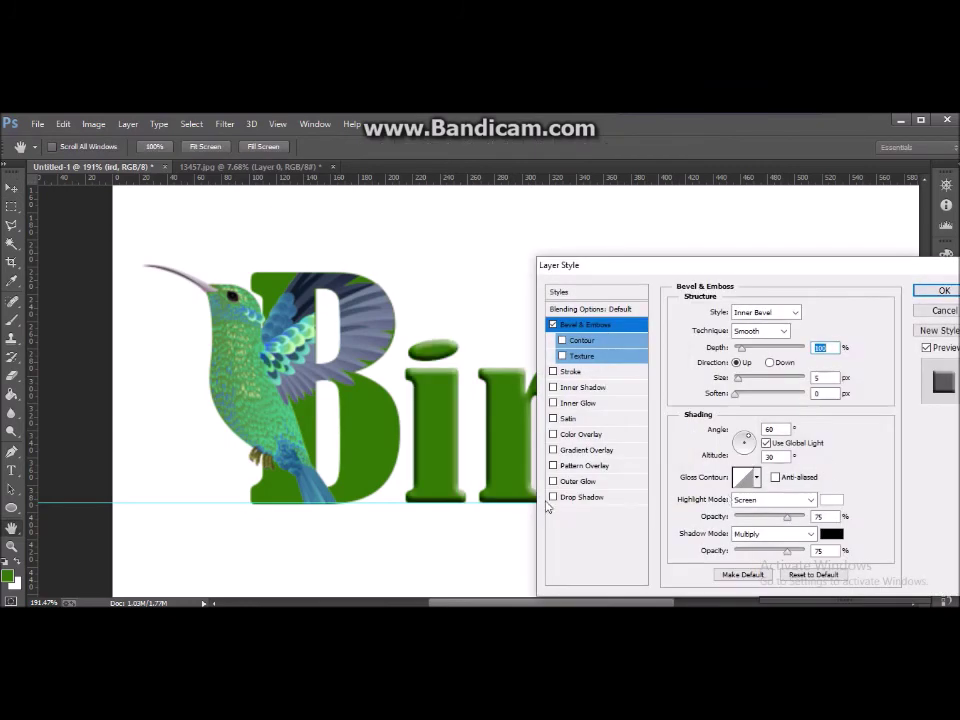
{"action": "left_click", "coordinate": [553, 498]}
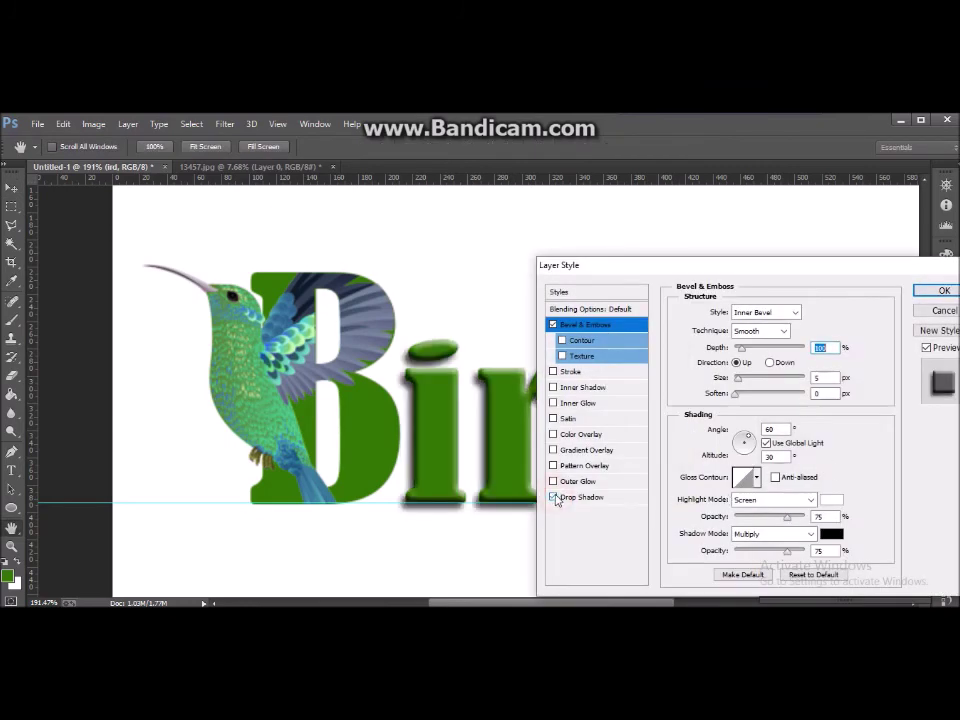
{"action": "left_click", "coordinate": [941, 292]}
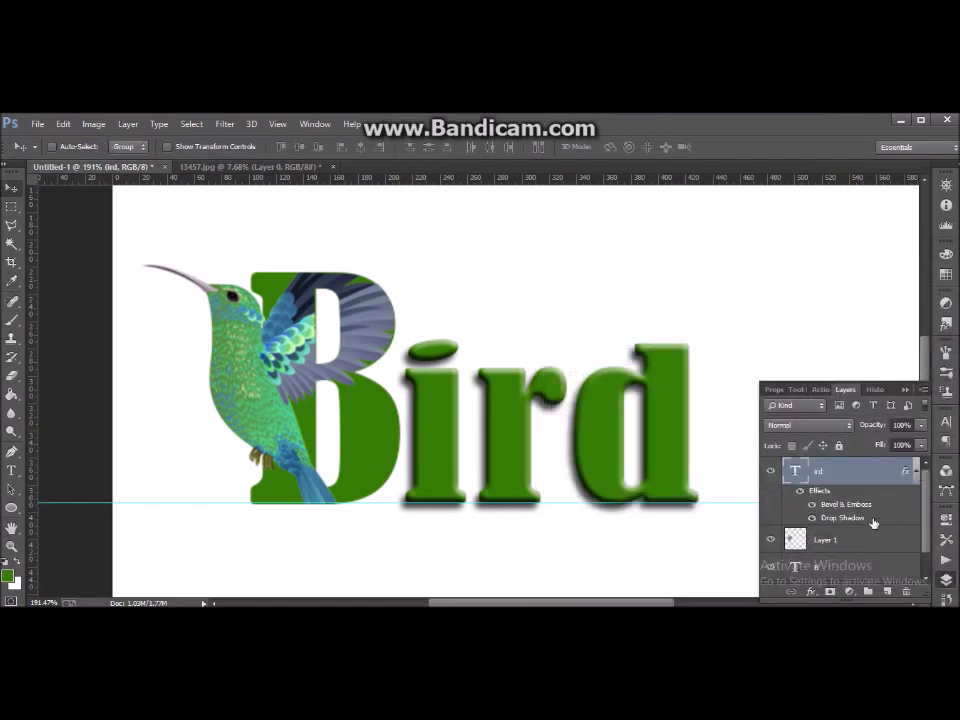
{"action": "scroll", "coordinate": [845, 520], "scroll_direction": "down", "scroll_amount": 1}
{"action": "left_click", "coordinate": [814, 543]}
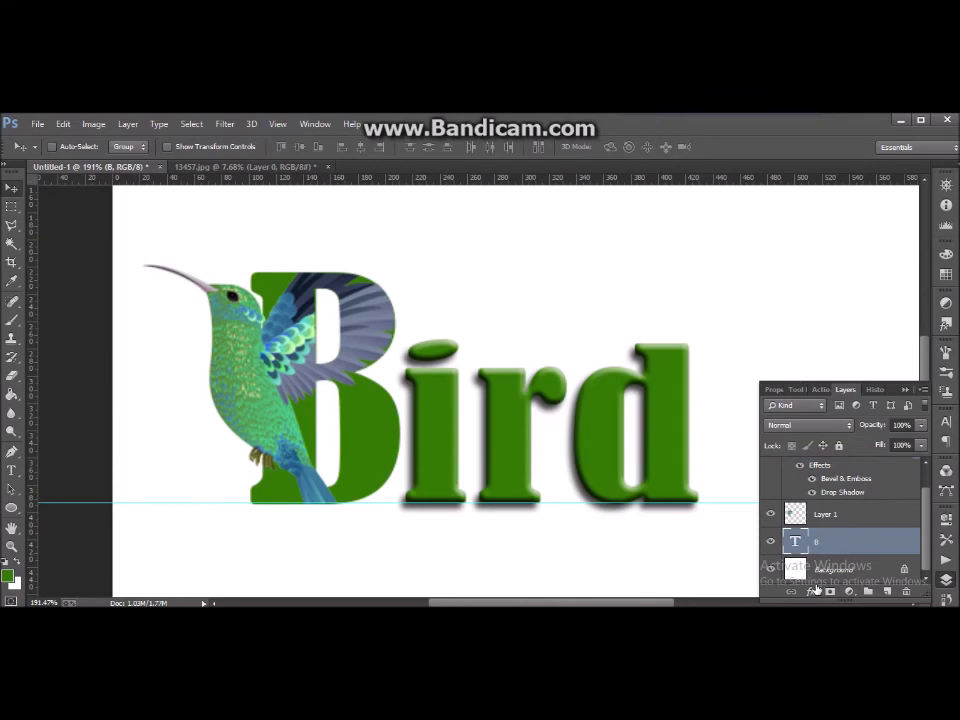
Apply Bevel & Emboss and Drop Shadow layer styles to the B text layer
{"action": "left_click", "coordinate": [813, 590]}
{"action": "left_click", "coordinate": [845, 437]}
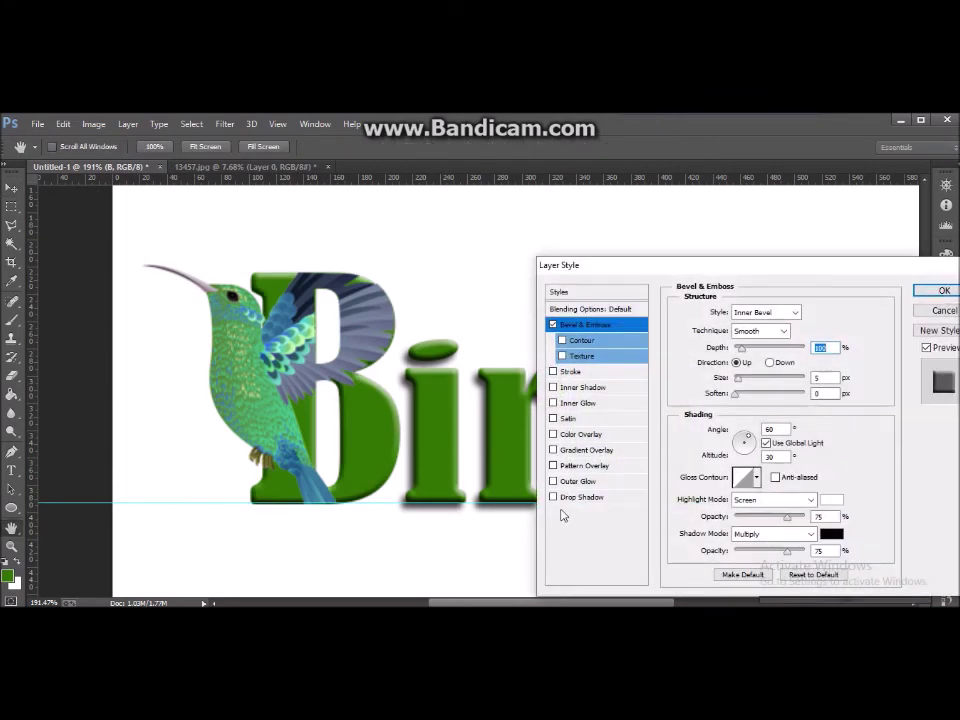
{"action": "left_click", "coordinate": [553, 497]}
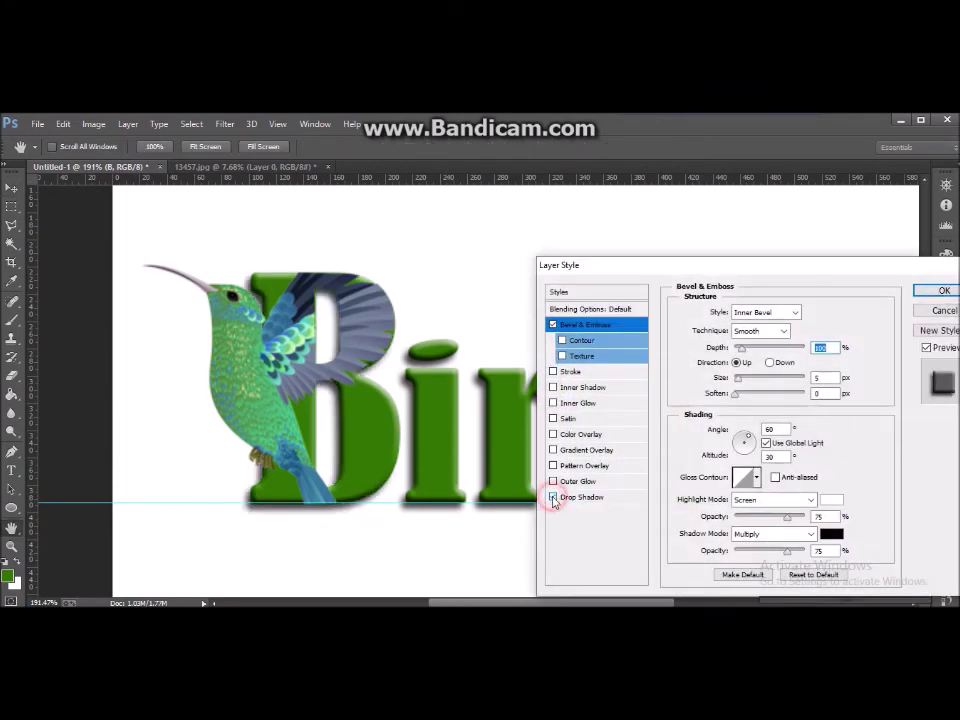
{"action": "left_click", "coordinate": [944, 291]}
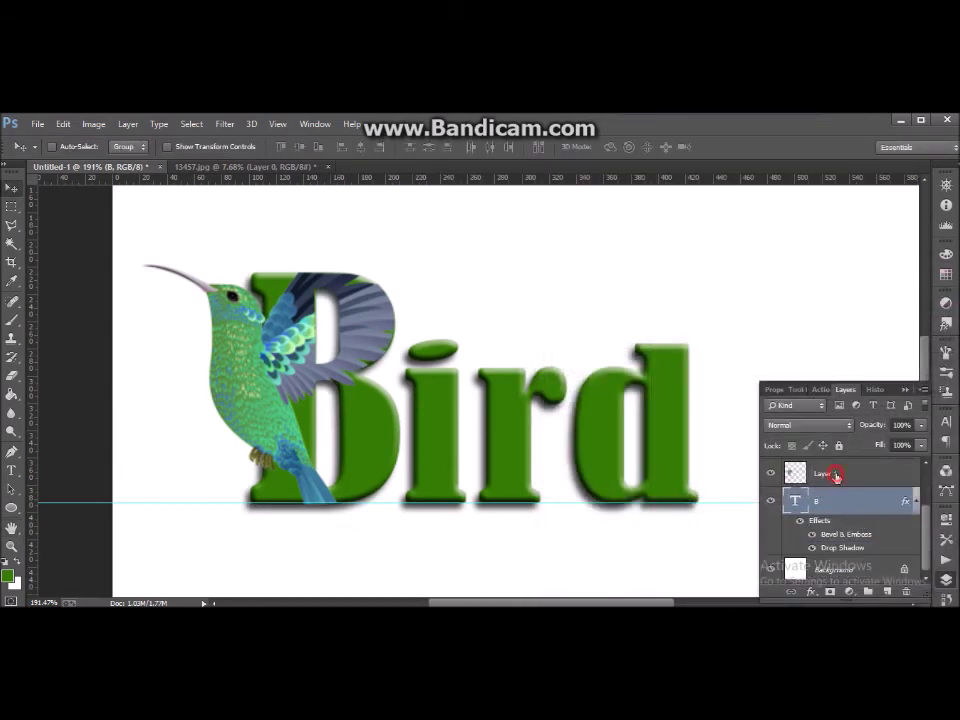
Apply Bevel & Emboss and Drop Shadow layer styles to the hummingbird on Layer 1
{"action": "left_click", "coordinate": [836, 475]}
{"action": "left_click", "coordinate": [813, 592]}
{"action": "left_click", "coordinate": [835, 435]}
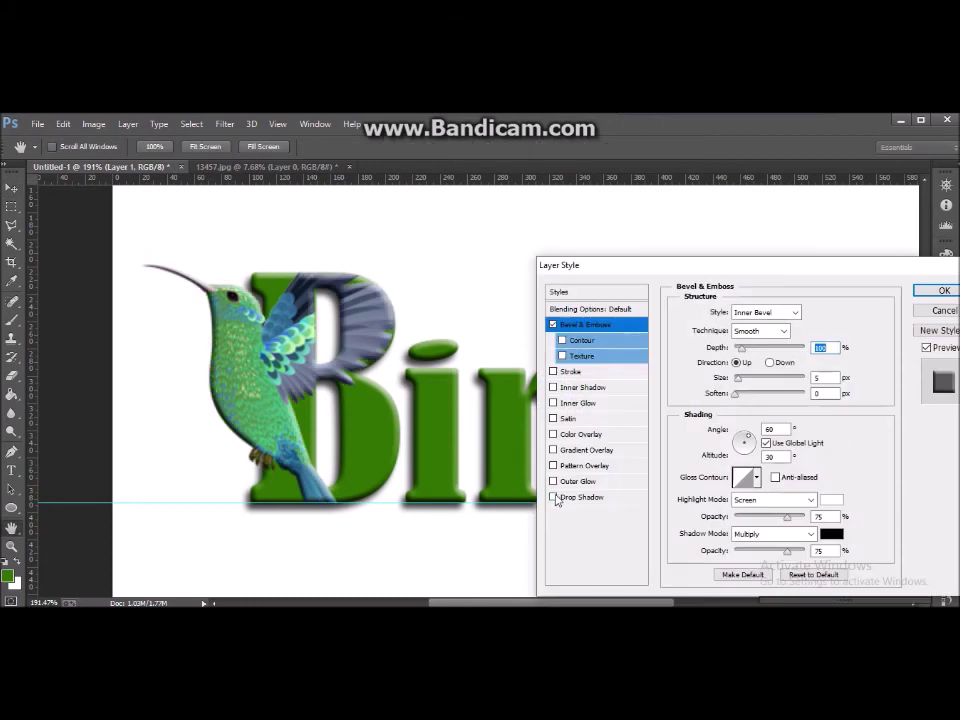
{"action": "left_click", "coordinate": [554, 497]}
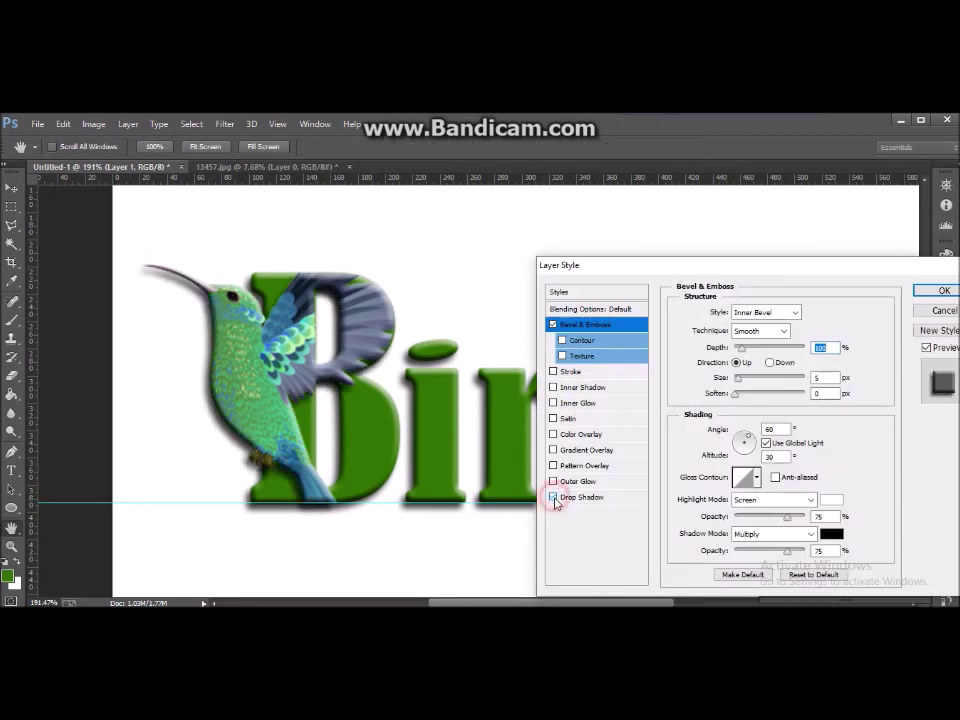
{"action": "left_click", "coordinate": [940, 290]}
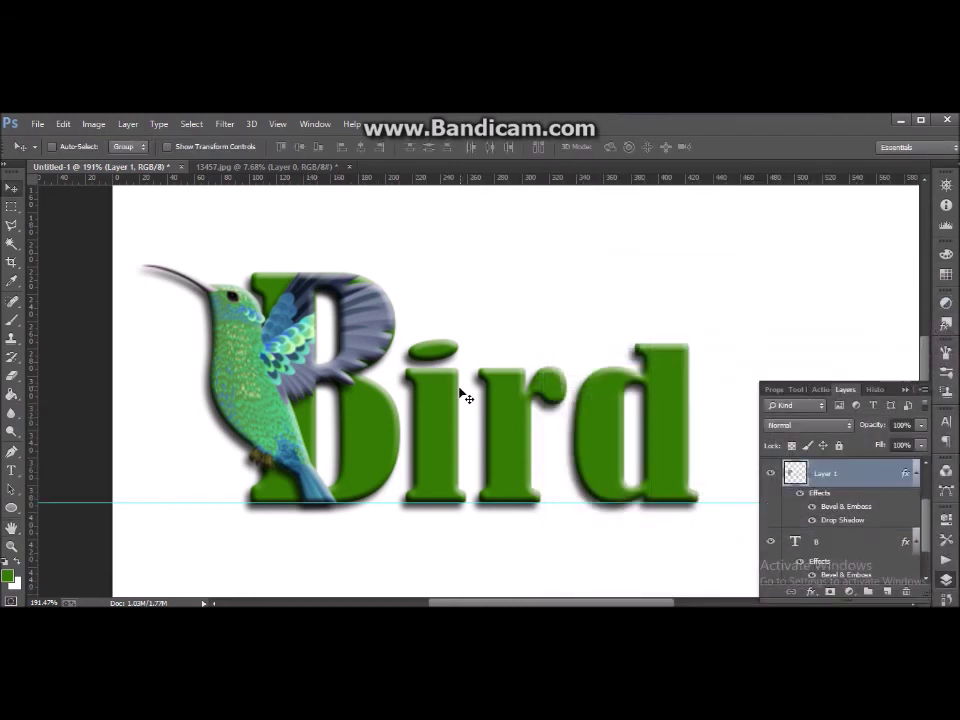
{"action": "scroll", "coordinate": [465, 398], "scroll_direction": "down", "scroll_amount": 1}
Remove the horizontal baseline guide from the canvas
{"action": "scroll", "coordinate": [465, 396], "scroll_direction": "down", "scroll_amount": 1}
{"action": "scroll", "coordinate": [465, 396], "scroll_direction": "up", "scroll_amount": 1}
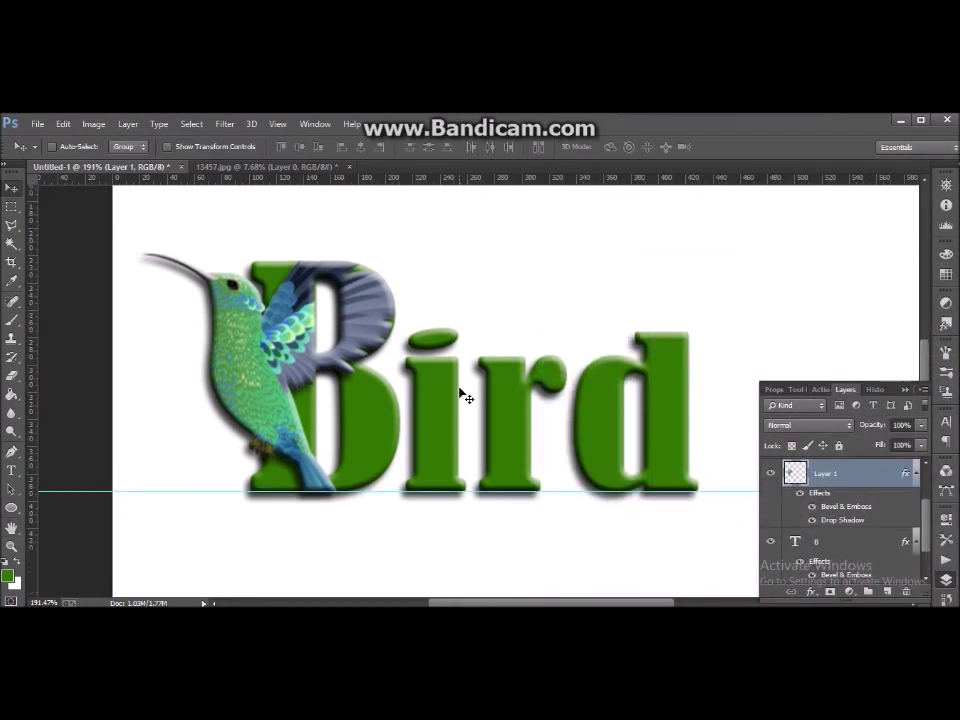
{"action": "left_click_drag", "start_coordinate": [393, 493], "coordinate": [422, 180]}
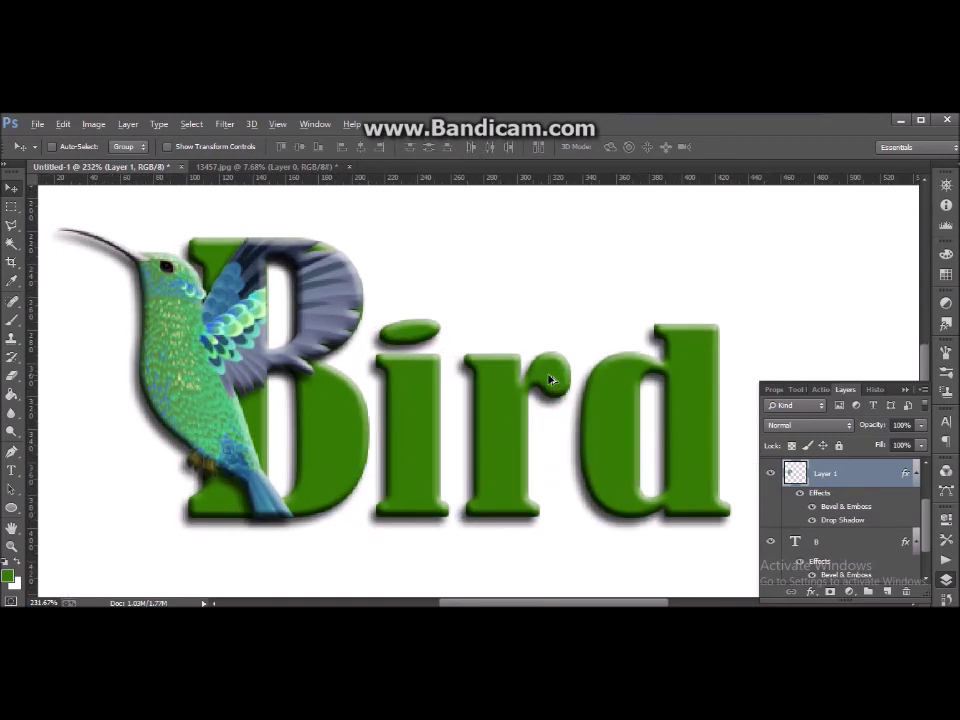
{"action": "scroll", "coordinate": [550, 380], "scroll_direction": "down", "scroll_amount": 2}
{"action": "scroll", "coordinate": [450, 420], "scroll_direction": "down", "scroll_amount": 1}
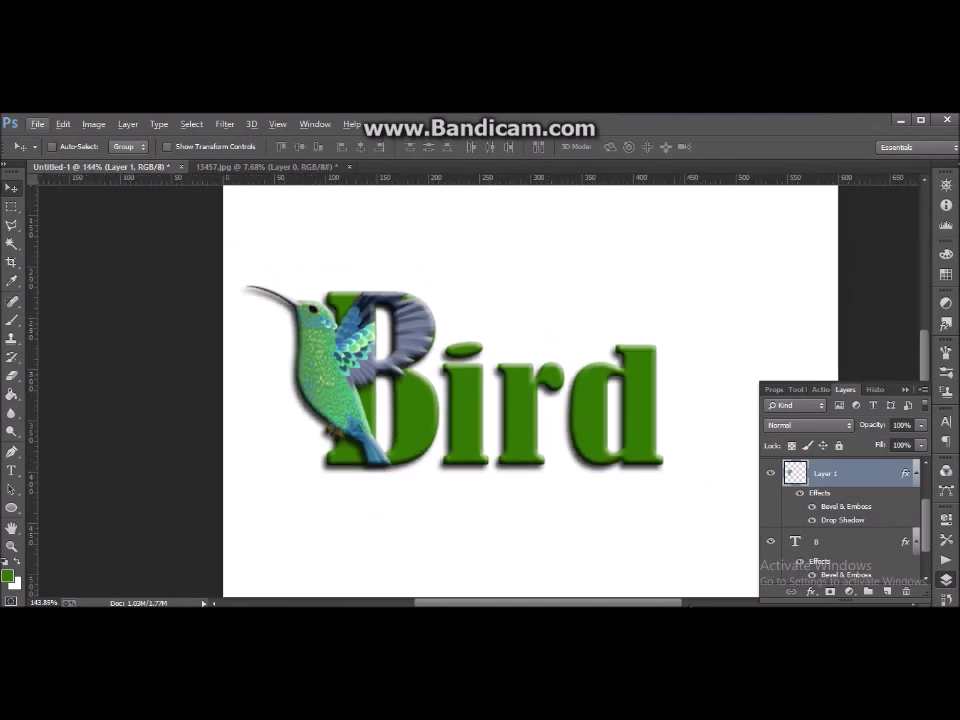
{"action": "left_click_drag", "start_coordinate": [677, 602], "coordinate": [697, 602]}
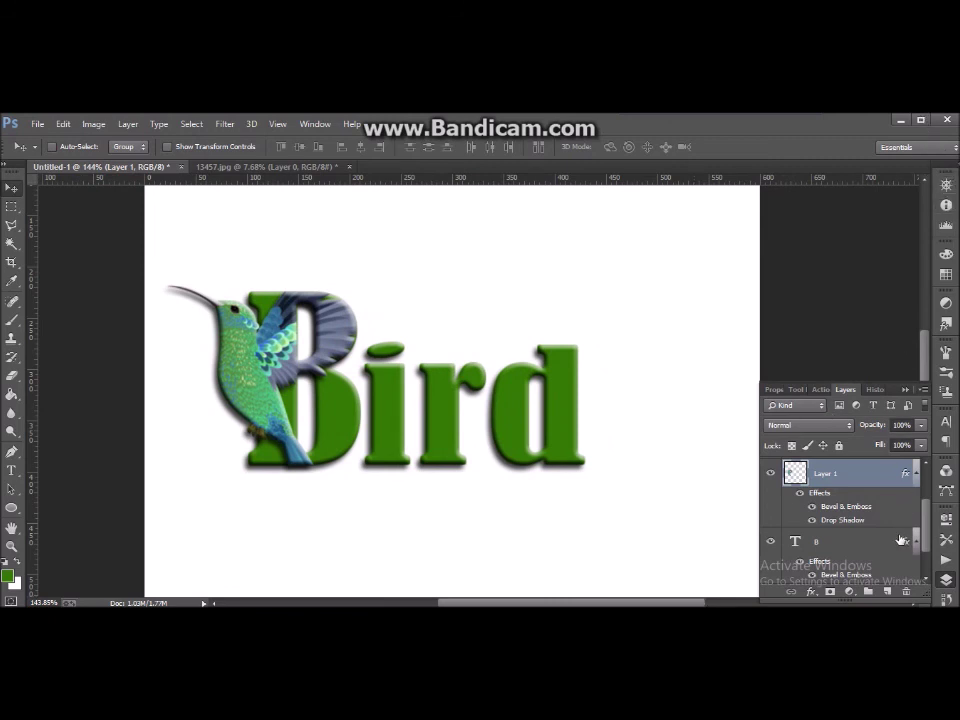
Select the B, Layer 1 and ird layers and move them about 47 px right, 15 px down
{"action": "left_click", "coordinate": [838, 545]}
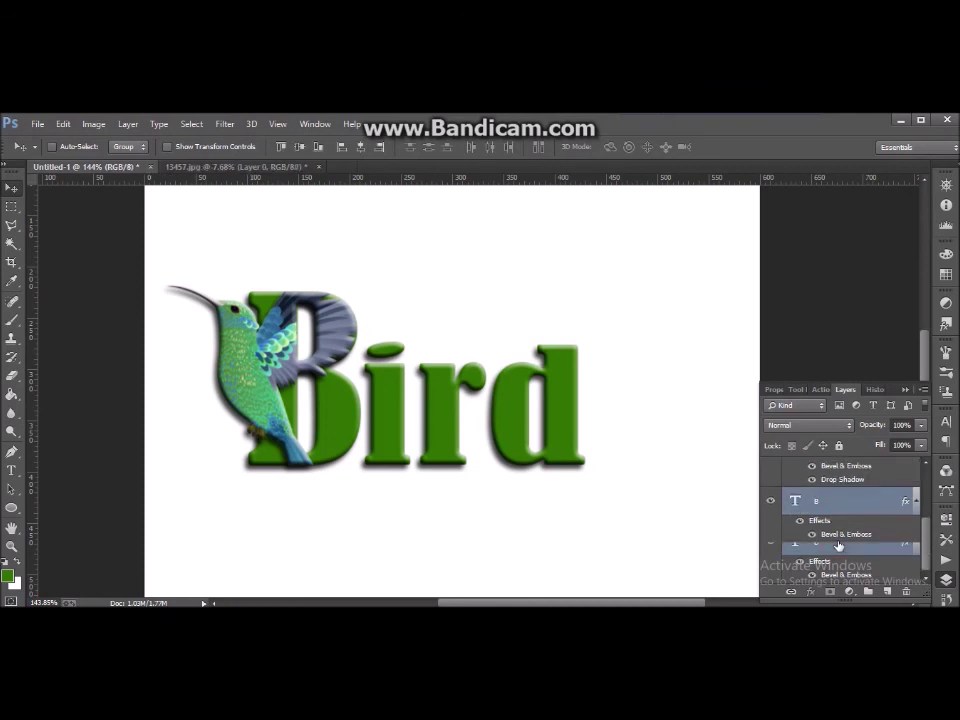
{"action": "left_click_drag", "start_coordinate": [848, 553], "coordinate": [850, 538]}
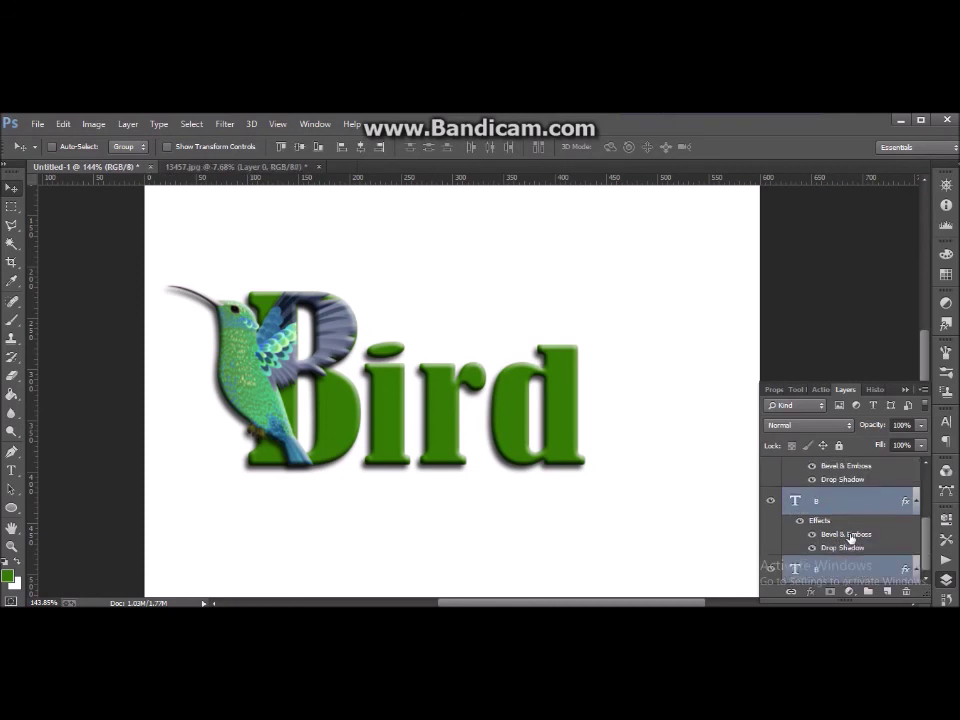
{"action": "scroll", "coordinate": [863, 540], "scroll_direction": "up", "scroll_amount": 1}
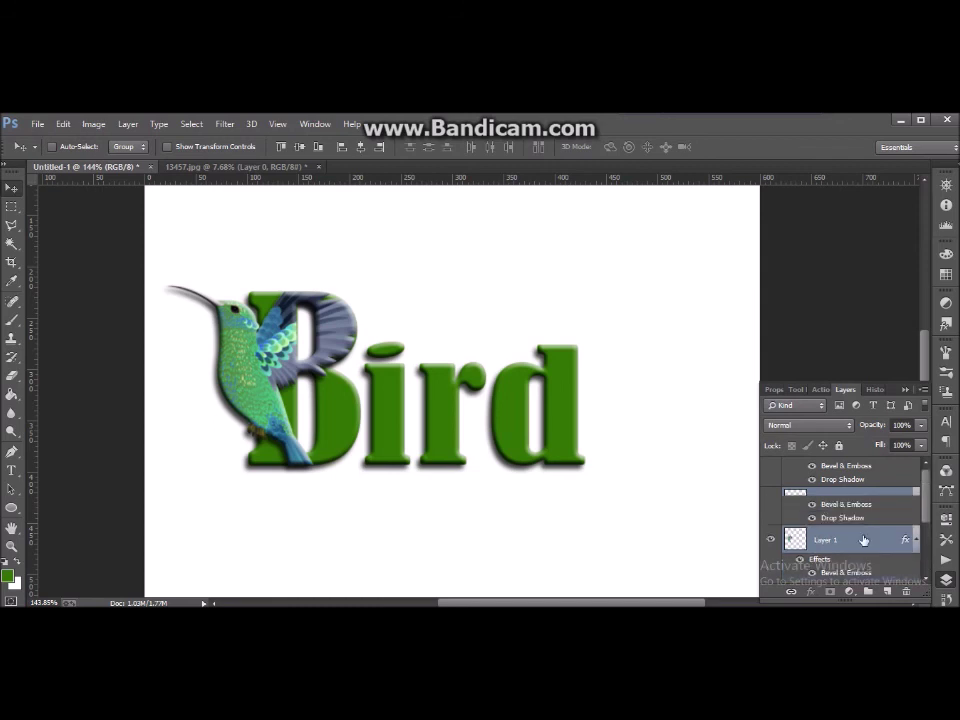
{"action": "left_click", "coordinate": [838, 478], "text": "shift"}
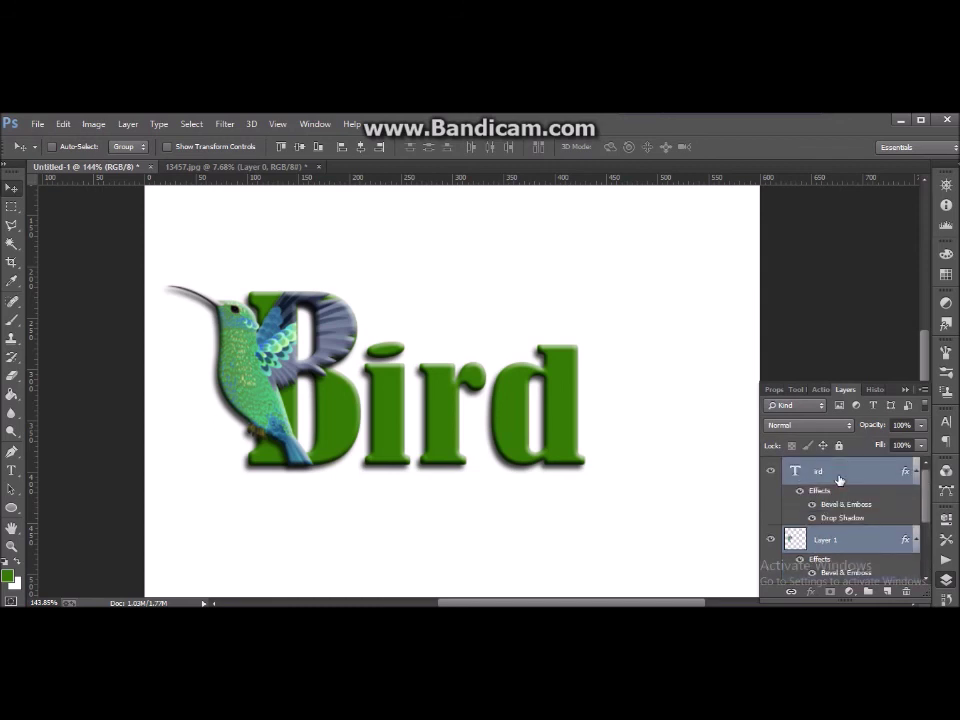
{"action": "left_click_drag", "start_coordinate": [441, 427], "coordinate": [501, 449]}
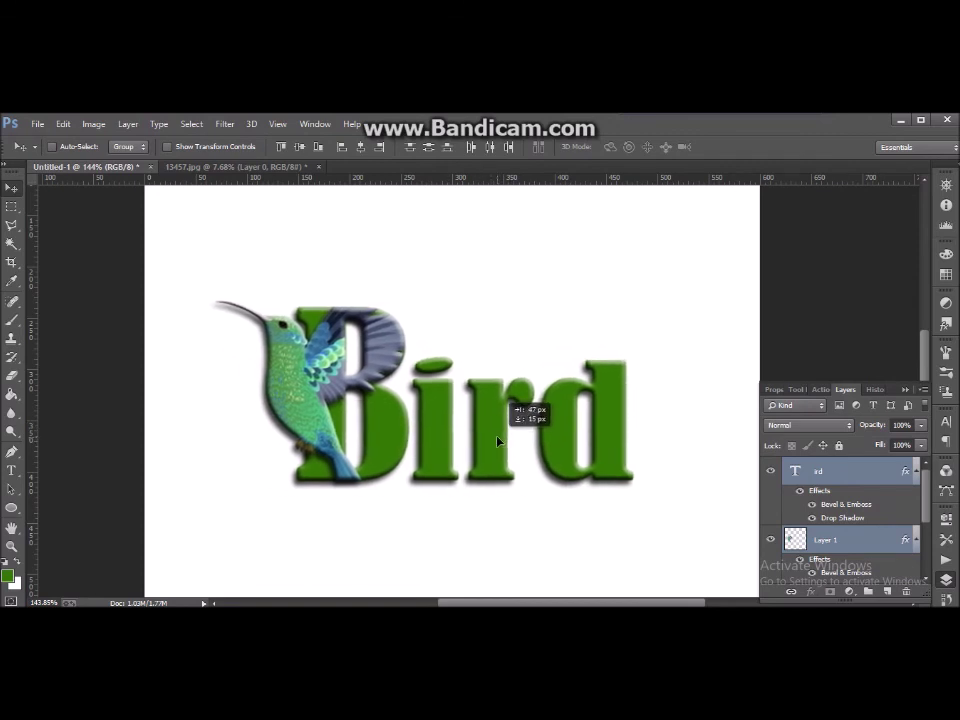
{"action": "scroll", "coordinate": [501, 449], "scroll_direction": "up", "scroll_amount": 1}
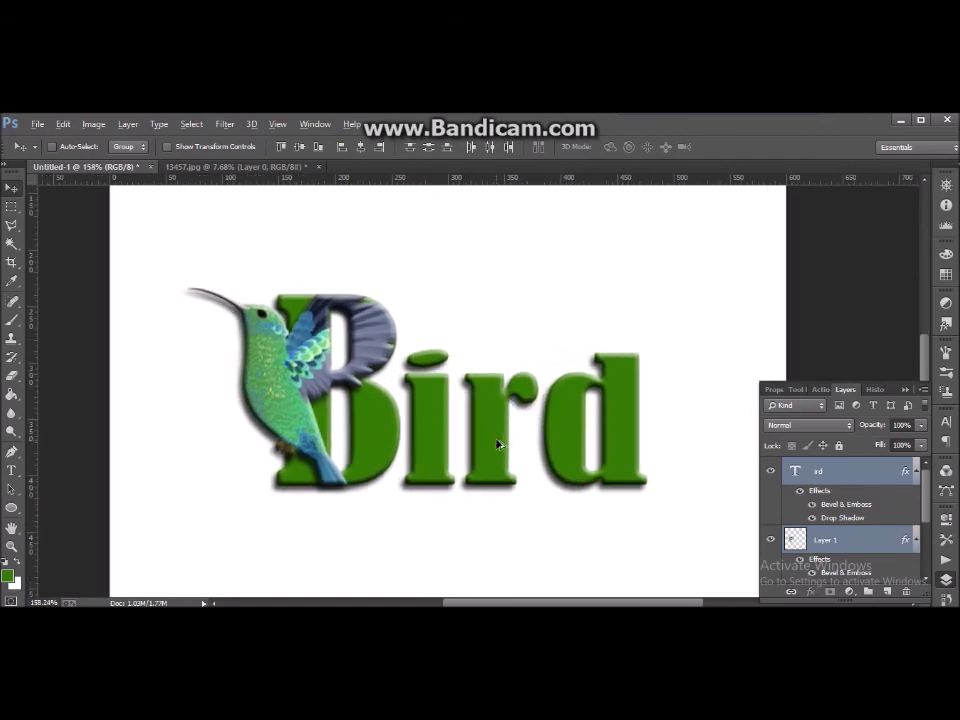
{"action": "scroll", "coordinate": [498, 444], "scroll_direction": "up", "scroll_amount": 1}
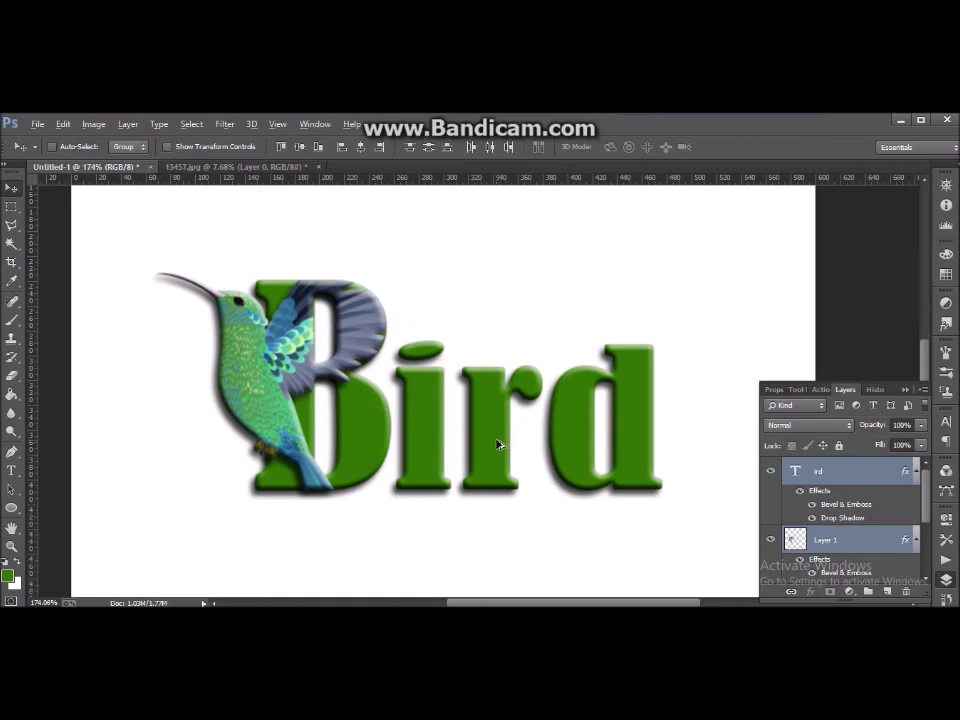